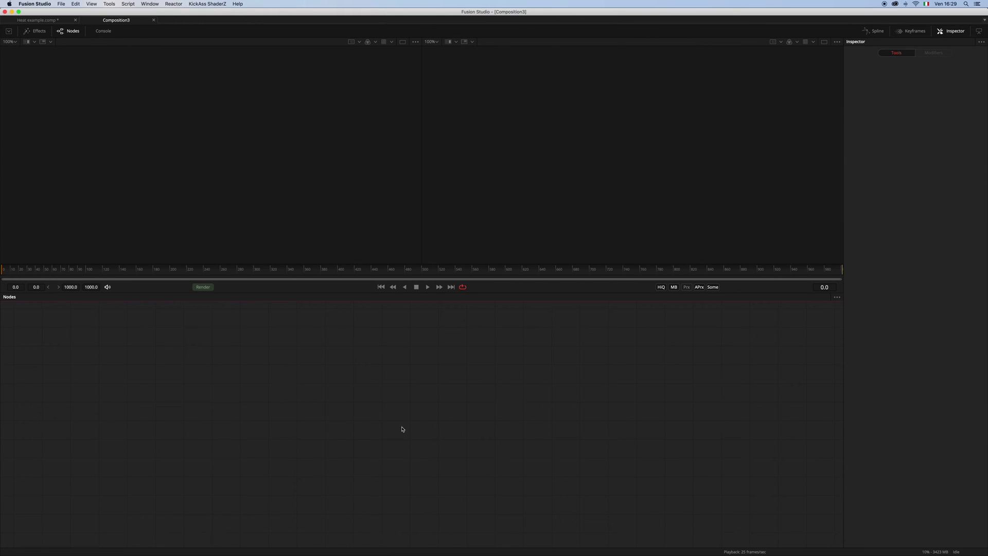
Add a Checkerboard via the 'che' search, show it in viewer 2, and set Size to 1.77.
key("shift+space")
type("ch")
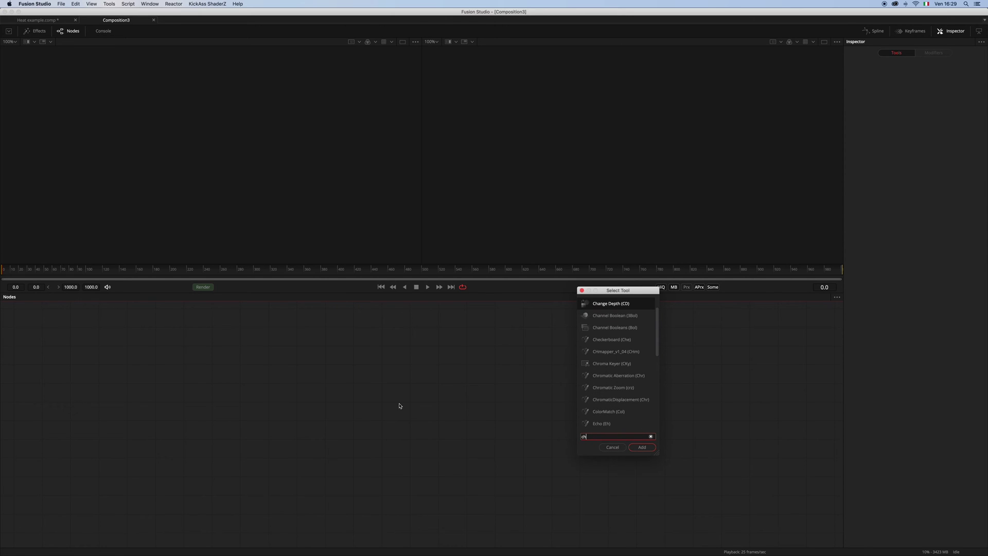
type("e")
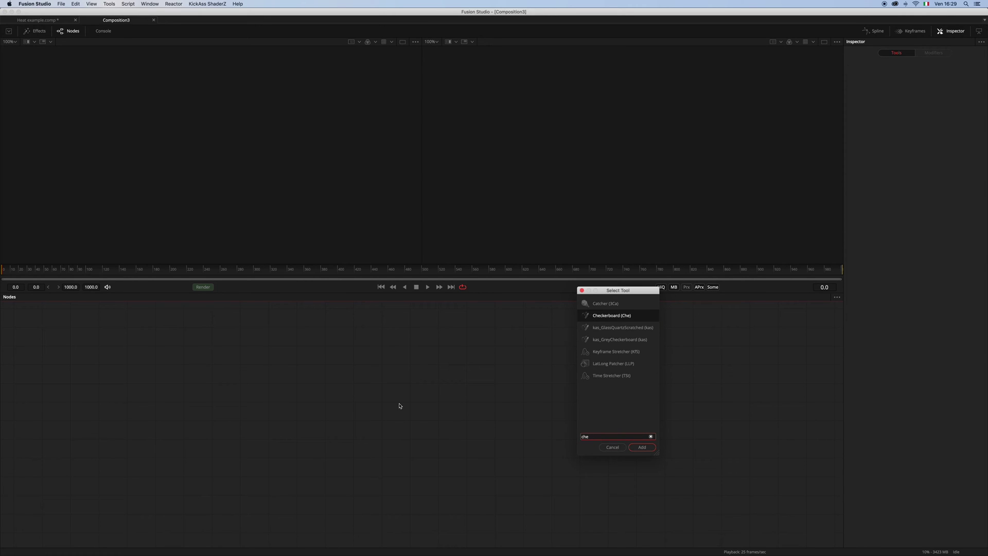
key("Return")
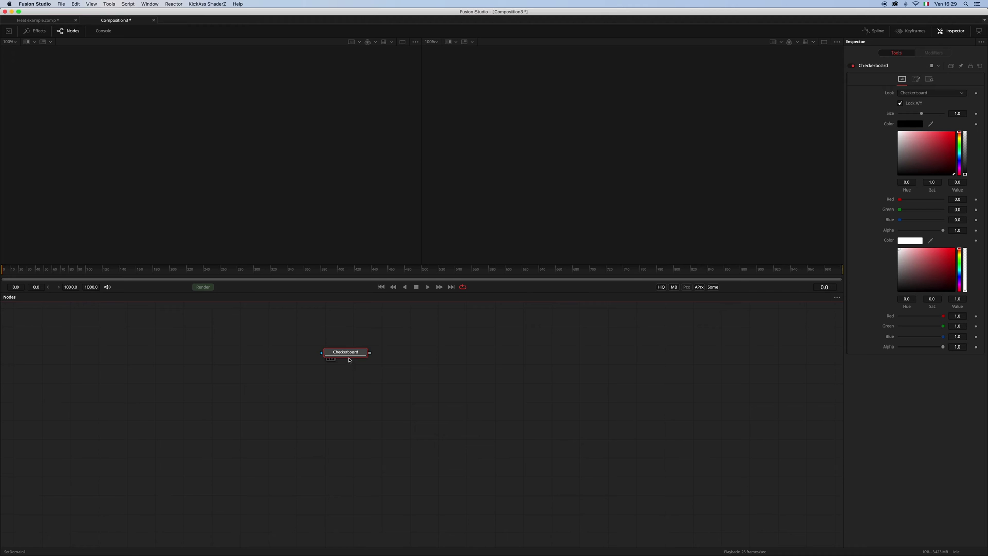
left_click_drag(350, 357, 302, 406)
key("2")
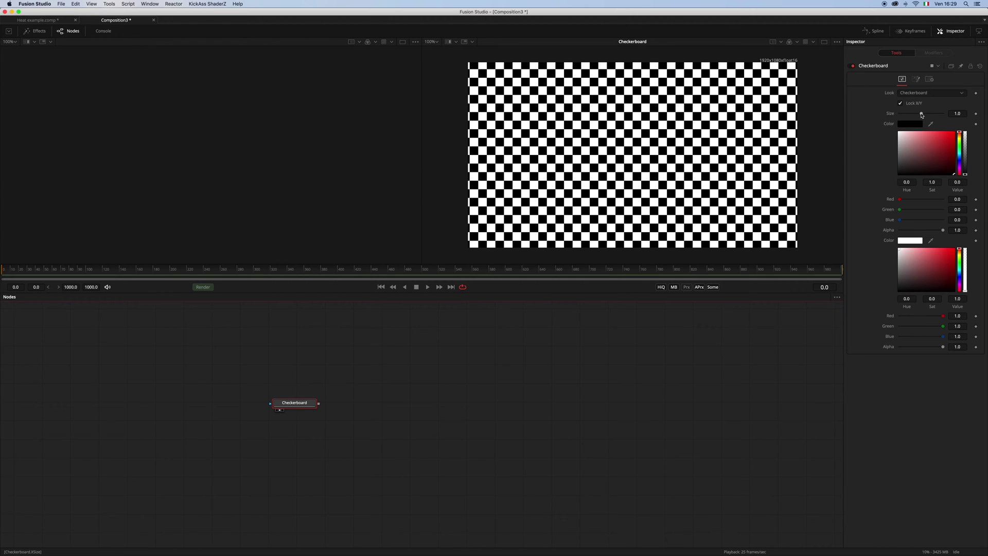
left_click_drag(921, 114, 929, 114)
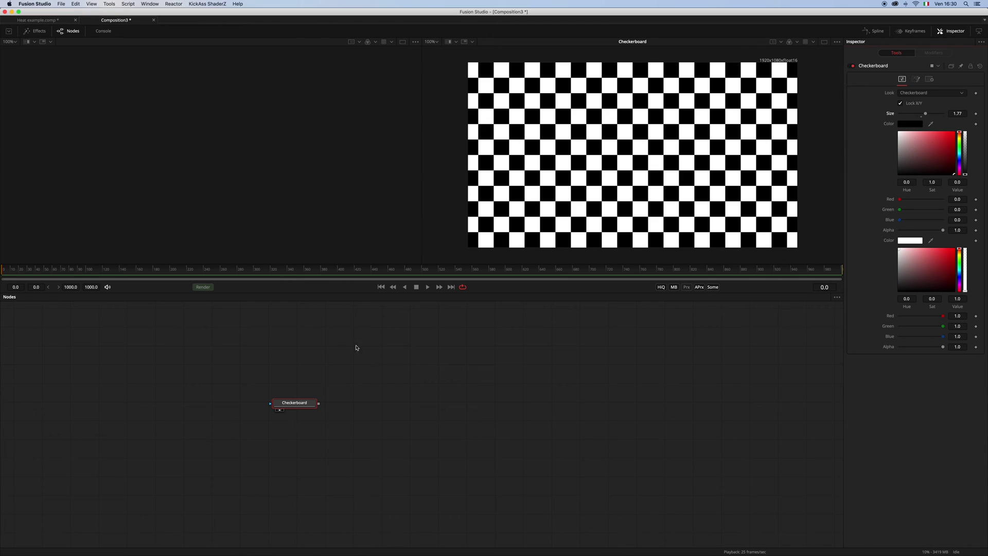
Add a Fast Noise generator above the Checkerboard and paste a duplicate beside it.
key("shift+space")
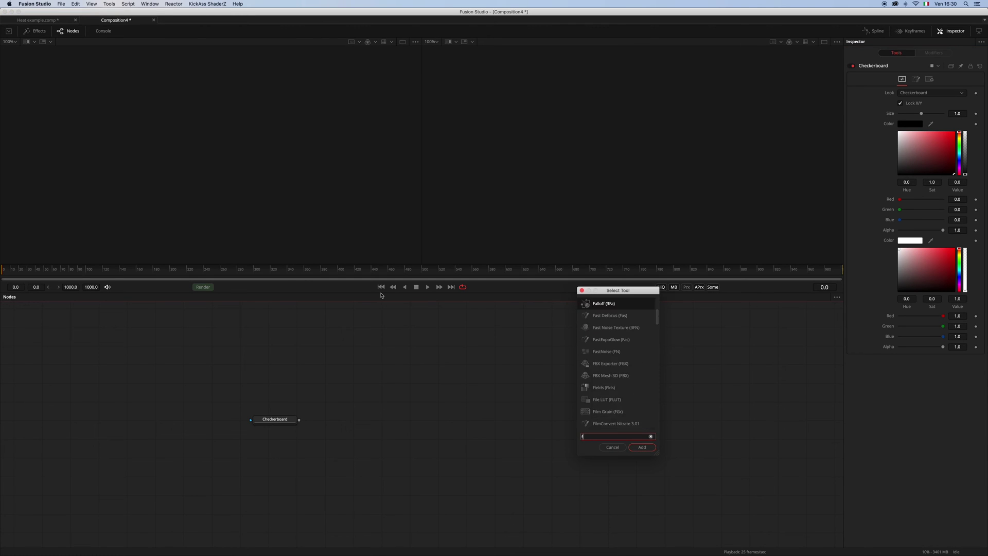
type("noise")
key("Down")
key("Down")
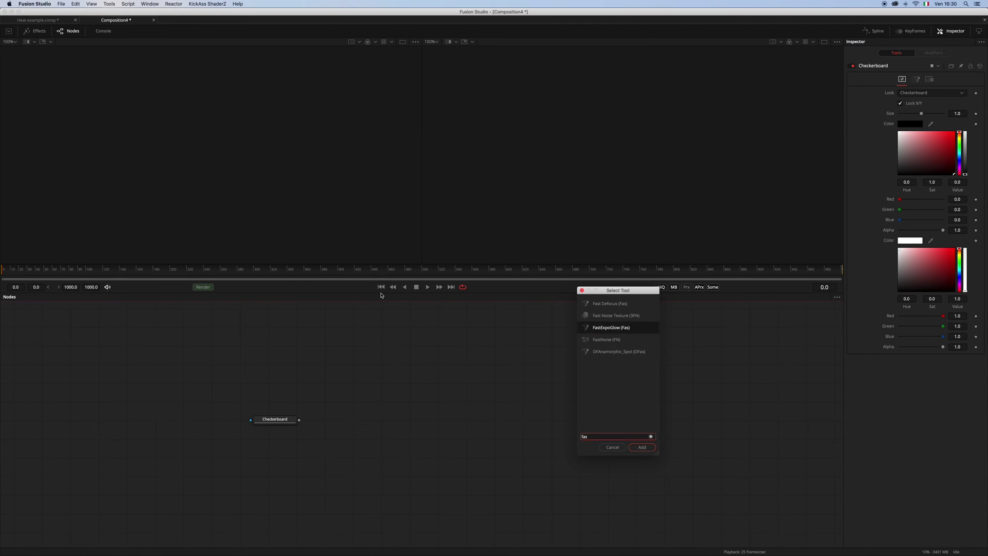
key("Return")
left_click_drag(385, 343, 334, 357)
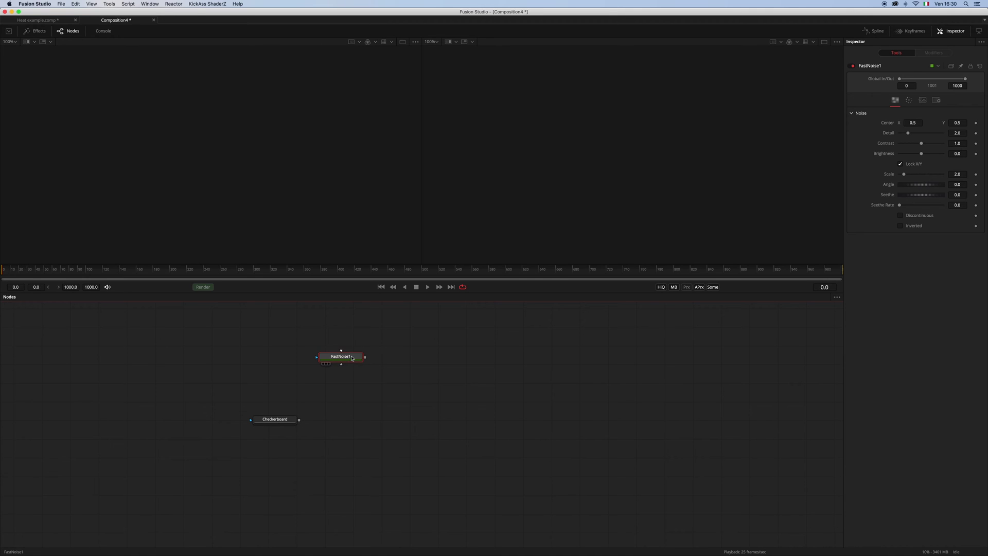
key("super+v")
left_click_drag(398, 383, 432, 335)
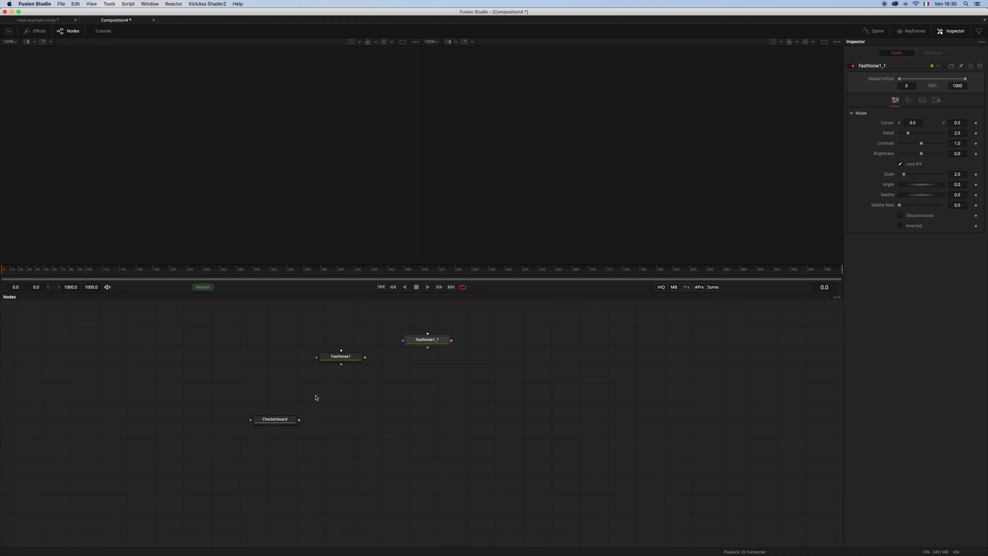
Move the Checkerboard down and add a Depth Blur after it.
mouse_move(292, 419)
left_mouse_down()
mouse_move(282, 437)
mouse_move(292, 437)
left_mouse_up()
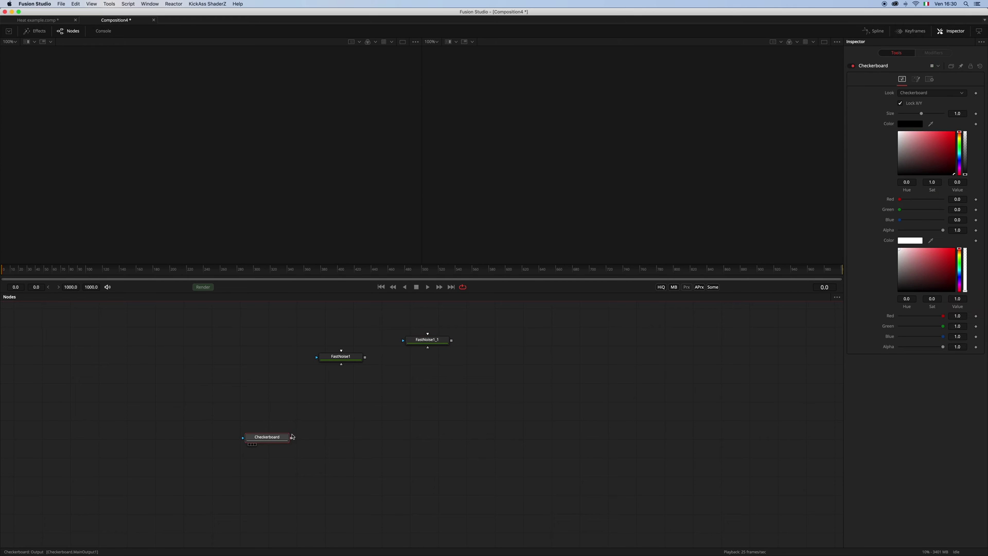
key("shift+space")
type("fas")
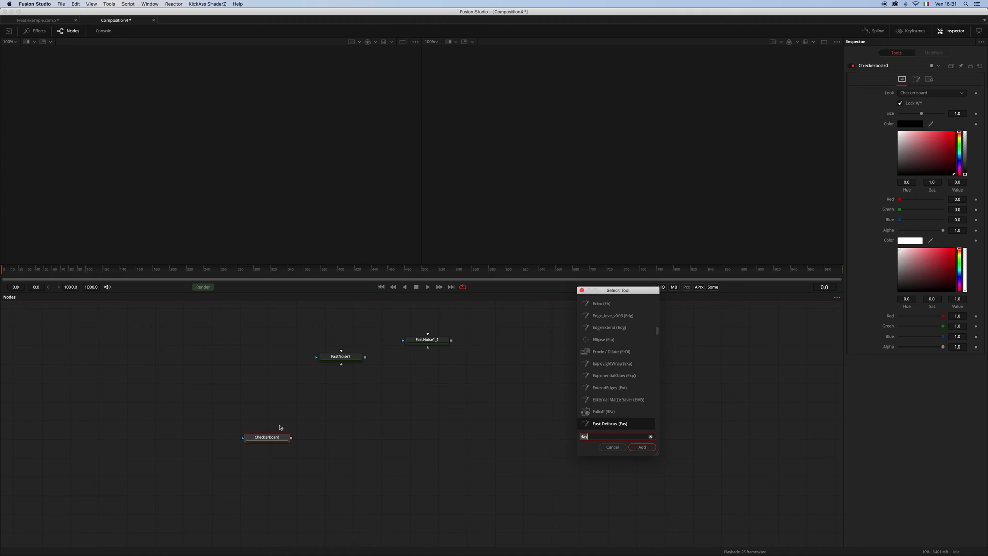
key("BackSpace")
key("BackSpace")
key("BackSpace")
type("de")
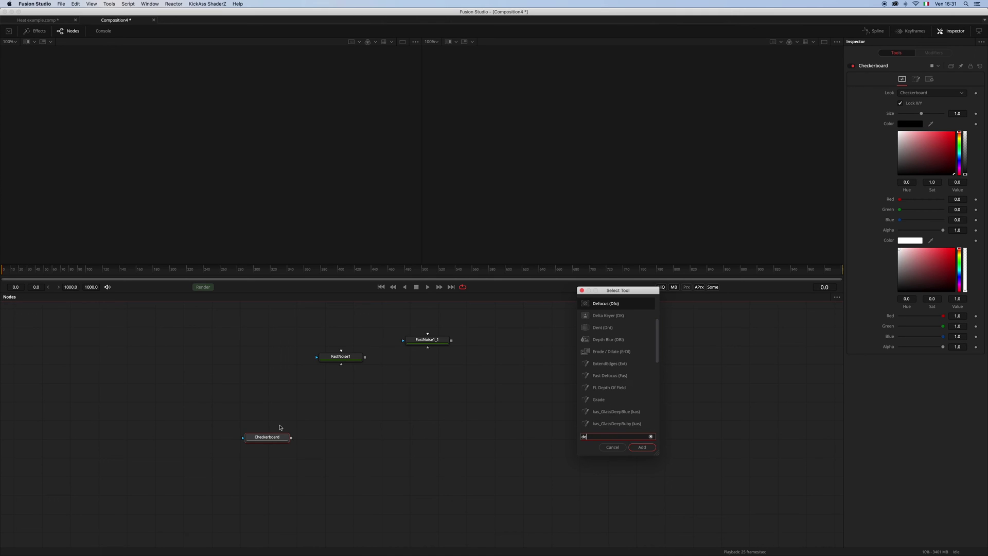
type("pth")
key("Return")
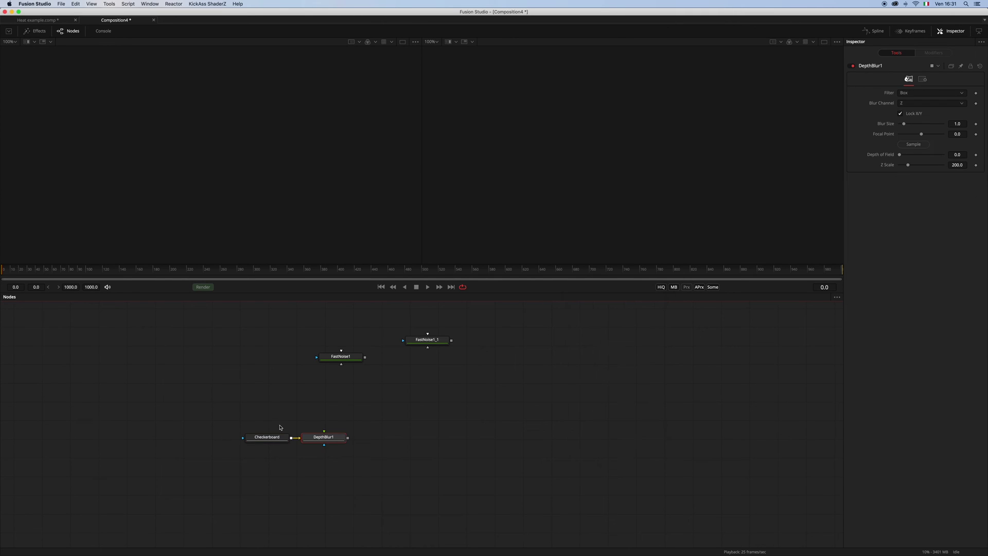
Wire FastNoise1 into DepthBlur1 with Luma as the blur channel, viewing both nodes side by side.
left_click_drag(312, 438, 329, 438)
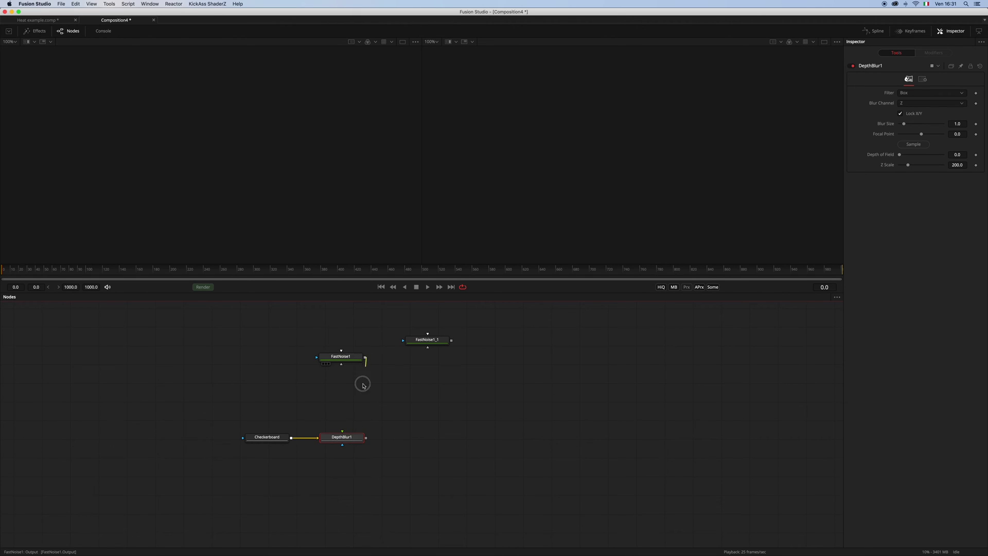
left_click_drag(364, 357, 347, 440)
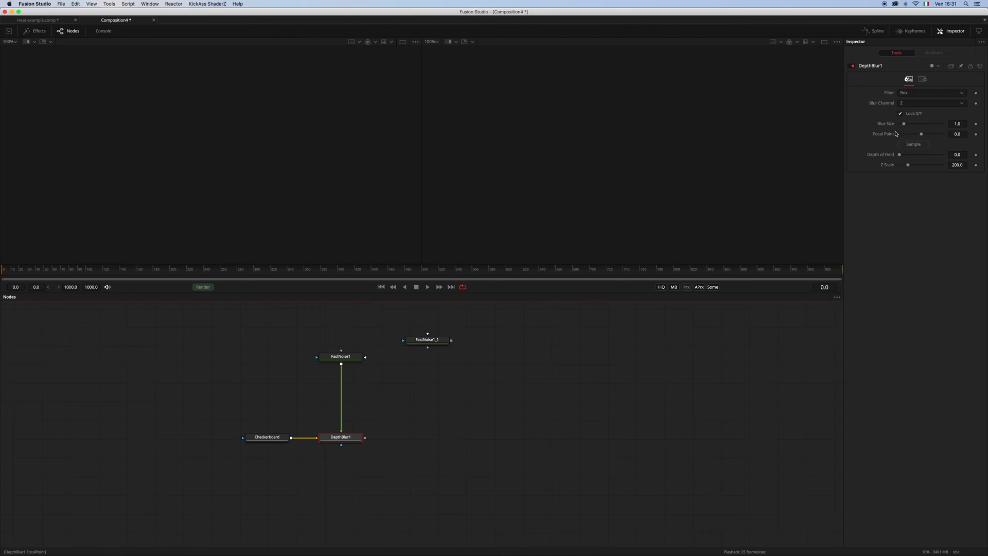
left_click(921, 106)
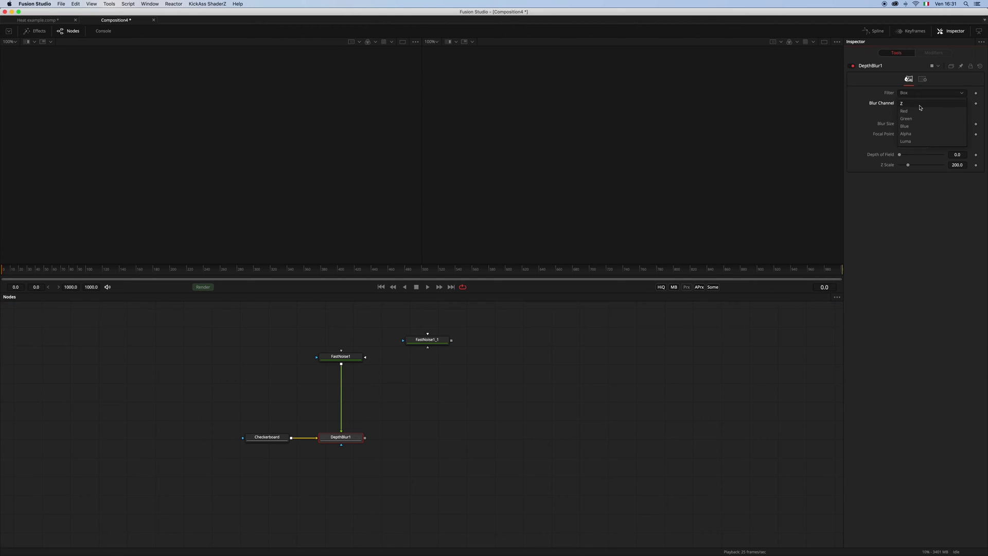
left_click(916, 142)
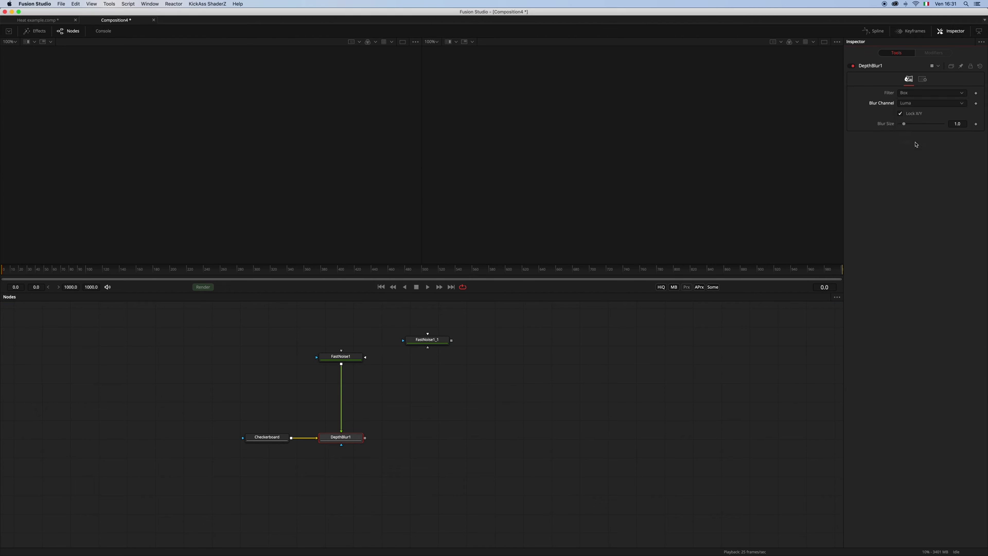
left_click(323, 363)
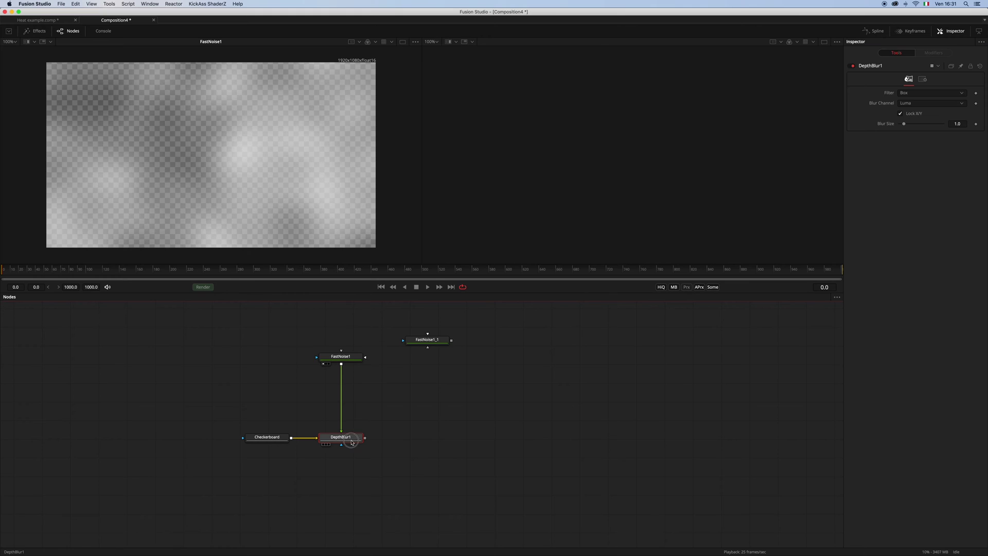
left_click(328, 444)
Give FastNoise1 an opaque Color 1, Scale 1.26, Detail 5.04, Contrast 3.73, Brightness -0.72, Seethe 0.232, Seethe Rate 0.173.
left_click(341, 356)
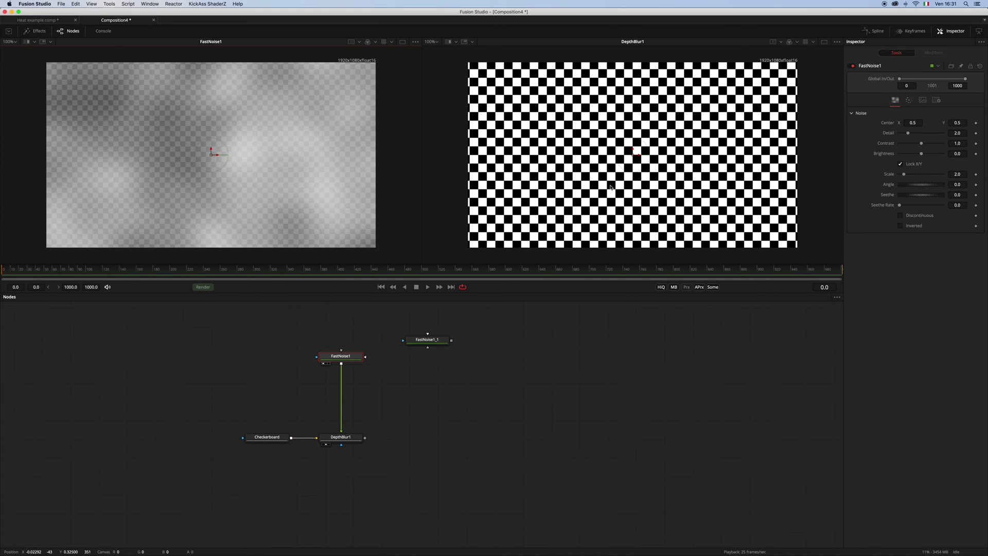
left_click(909, 100)
left_click_drag(899, 243, 942, 243)
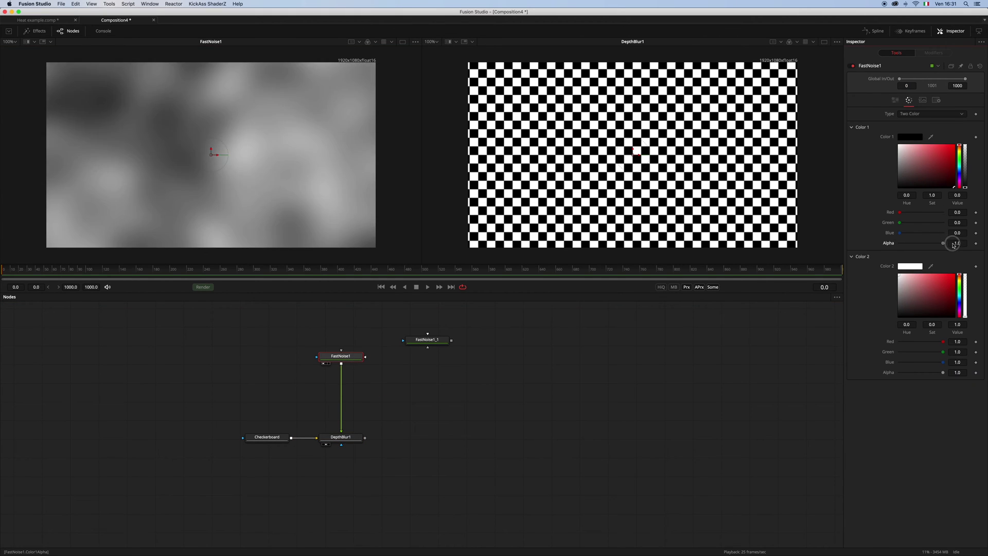
left_click(895, 100)
left_click_drag(908, 173, 902, 174)
left_click_drag(909, 134, 906, 154)
mouse_move(911, 195)
left_mouse_down()
mouse_move(924, 195)
mouse_move(907, 206)
left_mouse_up()
left_click_drag(341, 356, 341, 351)
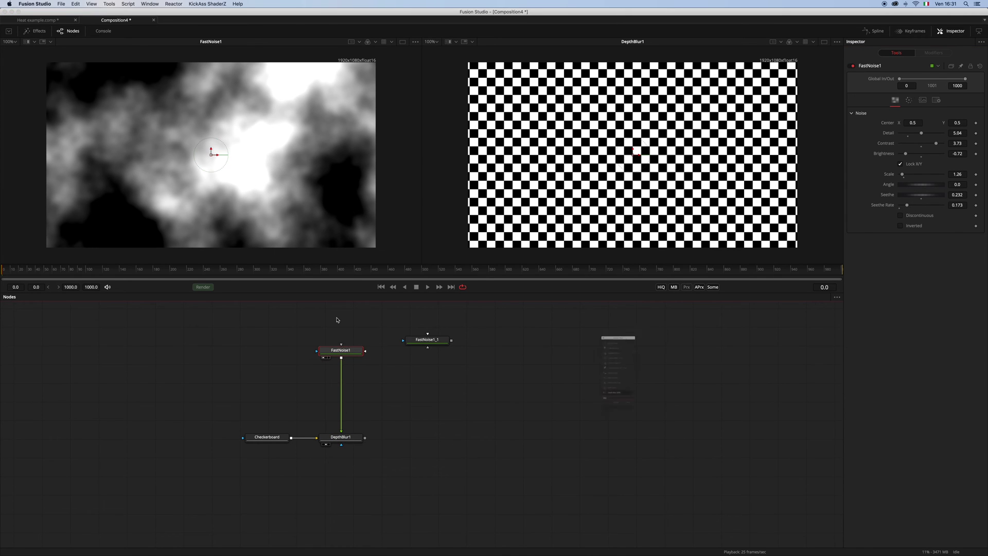
Insert a Brightness Contrast after FastNoise1 with clipping of black values enabled.
type("bc")
key("Return")
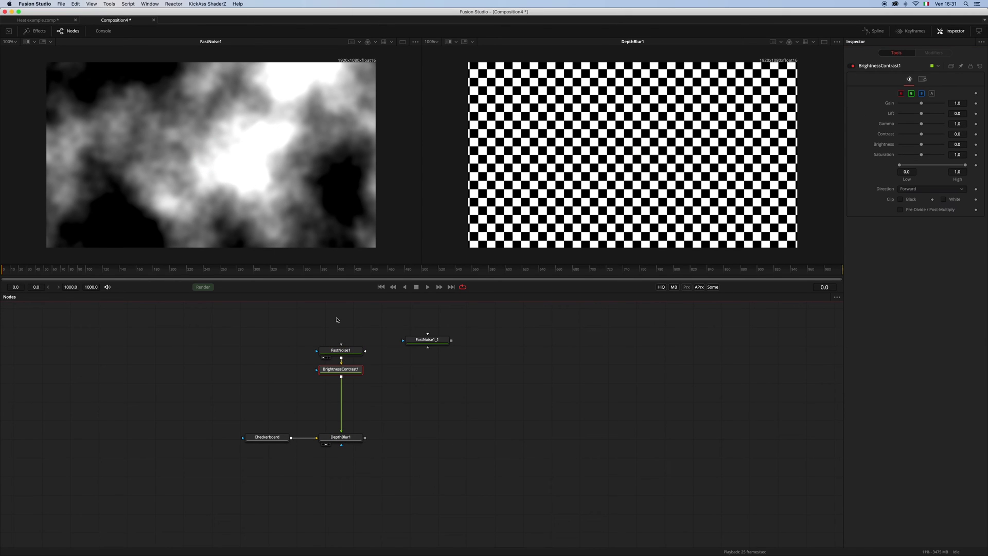
left_click(900, 199)
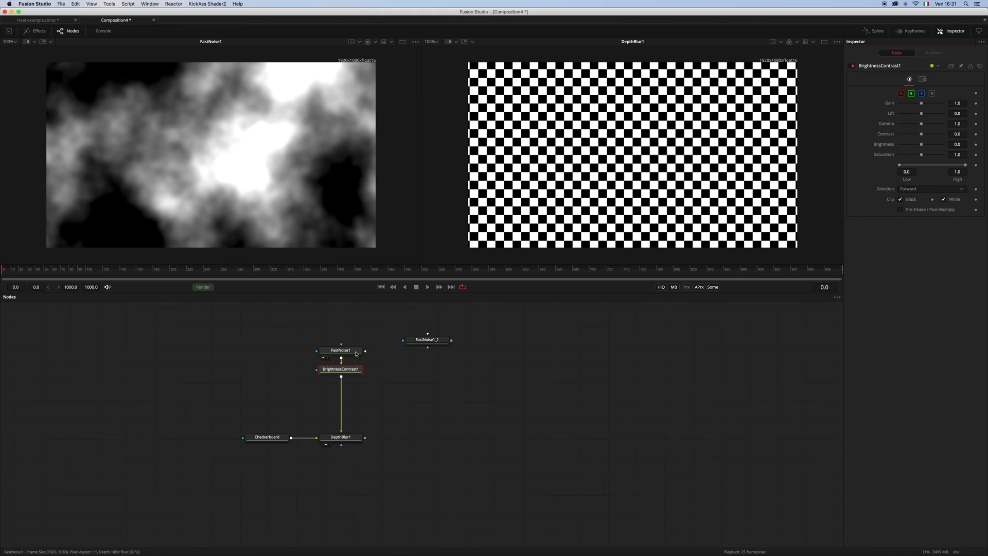
left_click_drag(341, 369, 341, 374)
Raise DepthBlur1's Blur Size to 10 and play back the animated blur.
left_click(341, 437)
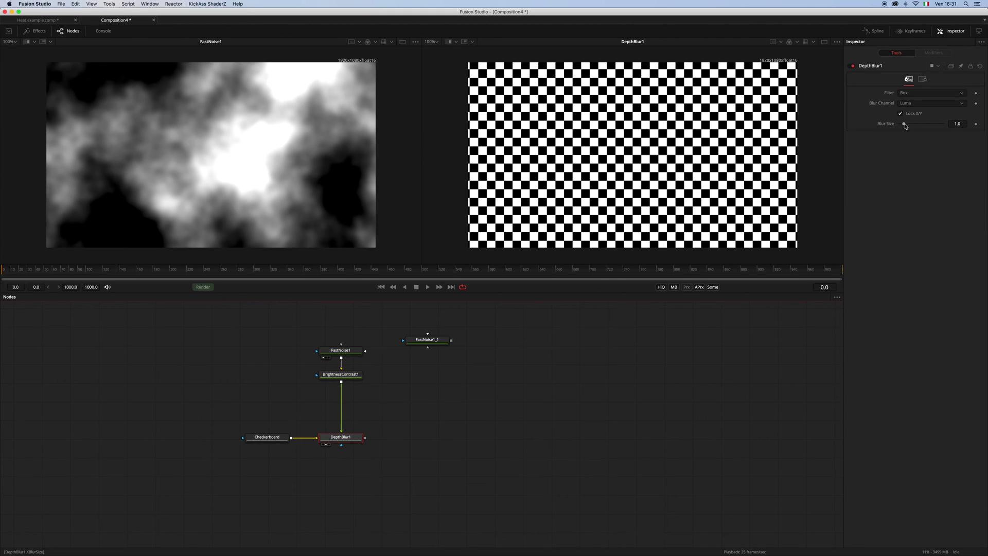
left_click_drag(905, 126, 944, 124)
left_click(609, 370)
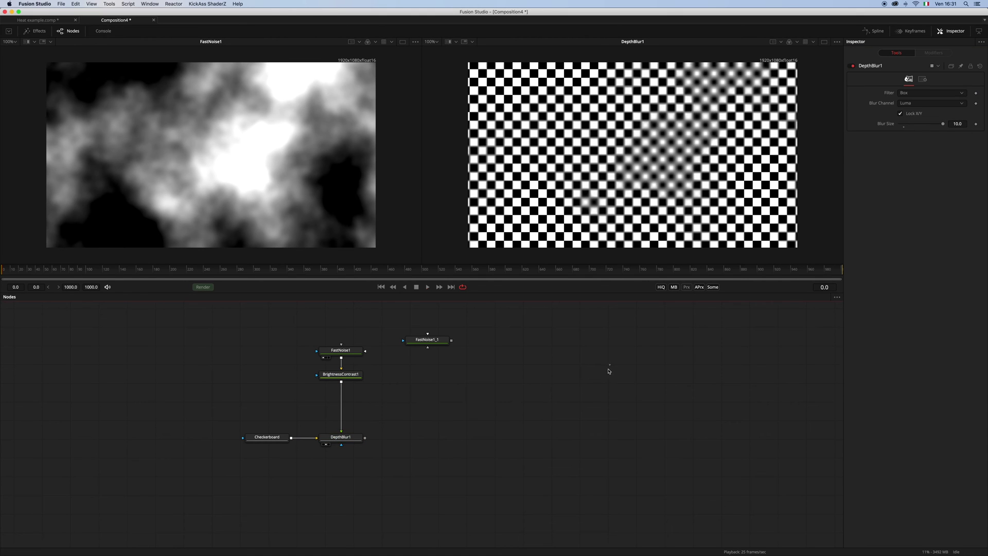
key("space")
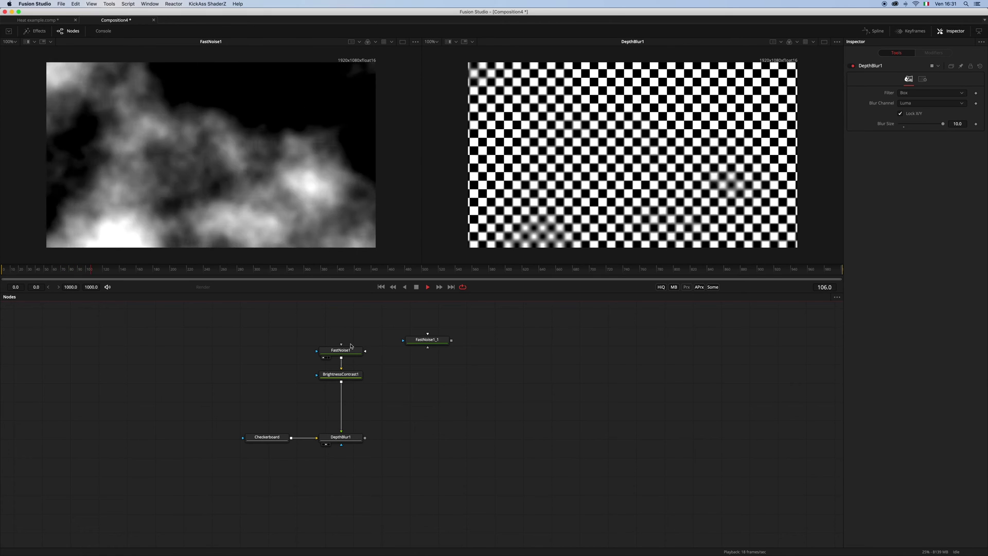
left_click_drag(350, 346, 351, 339)
Add a Displace node after DepthBlur1 and feed FastNoise1_1 into its top input.
key("space")
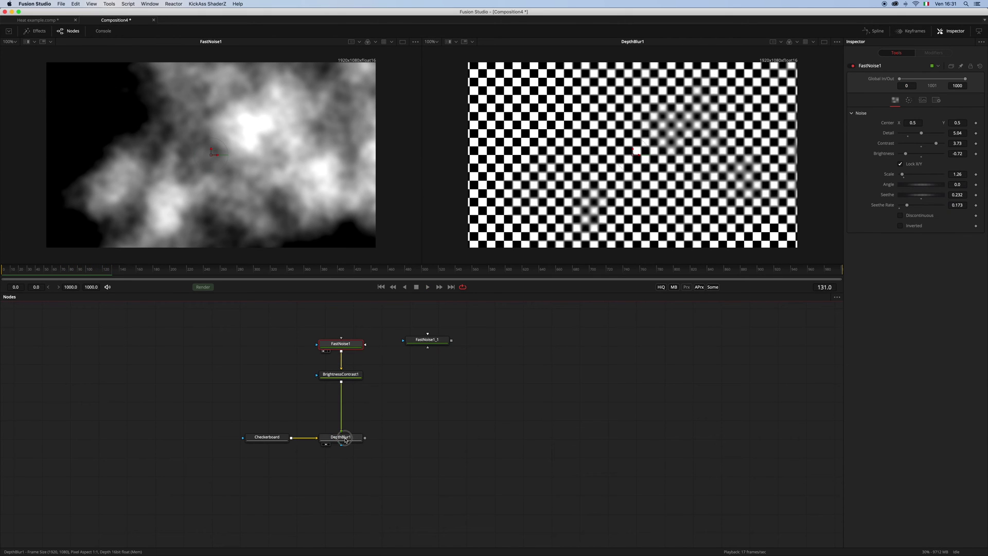
left_click(345, 440)
key("shift+space")
type("bc")
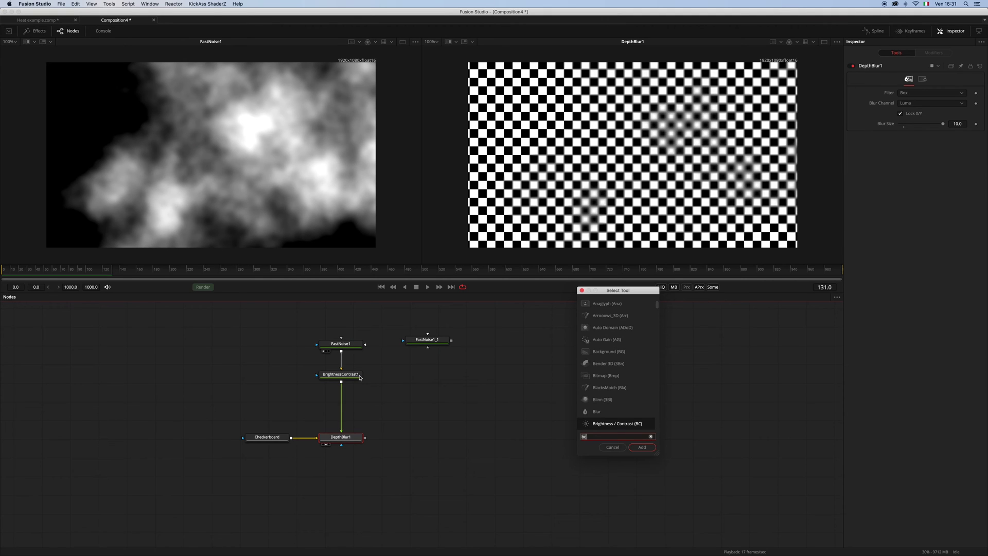
key("BackSpace")
key("BackSpace")
type("disp")
key("Return")
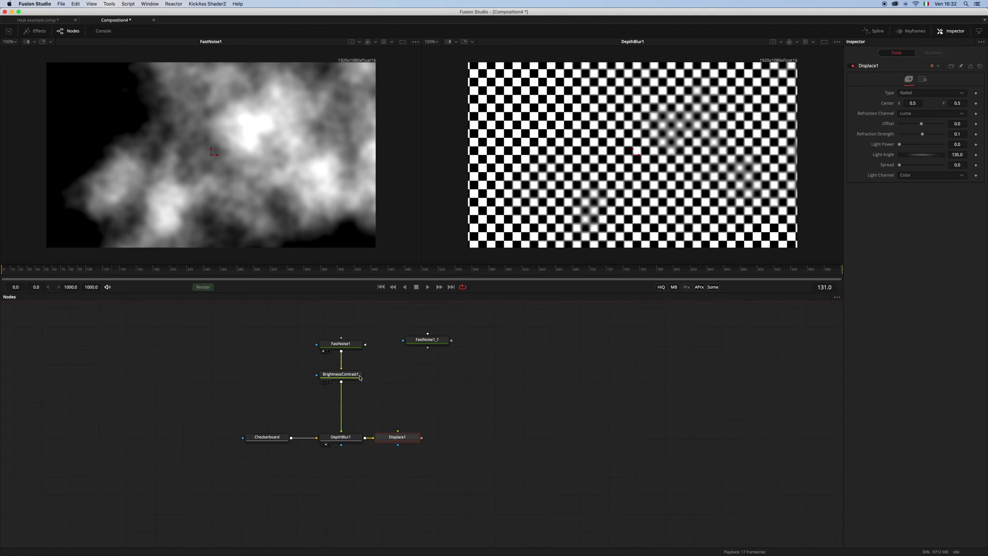
left_click_drag(412, 438, 446, 438)
left_click_drag(451, 340, 427, 436)
Insert a Create Bump Map node after FastNoise1_1 and rearrange the nodes.
left_click(437, 341)
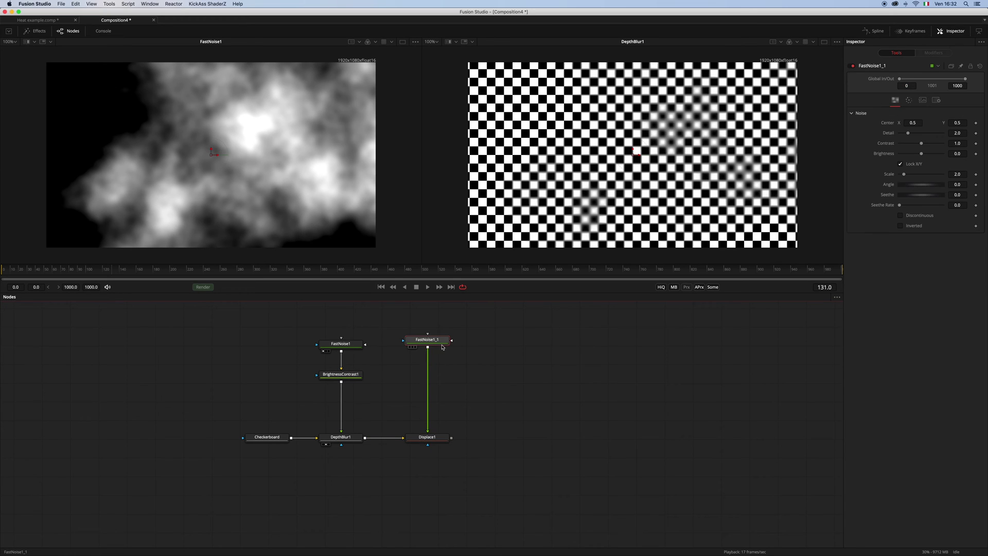
key("shift+space")
type("cre")
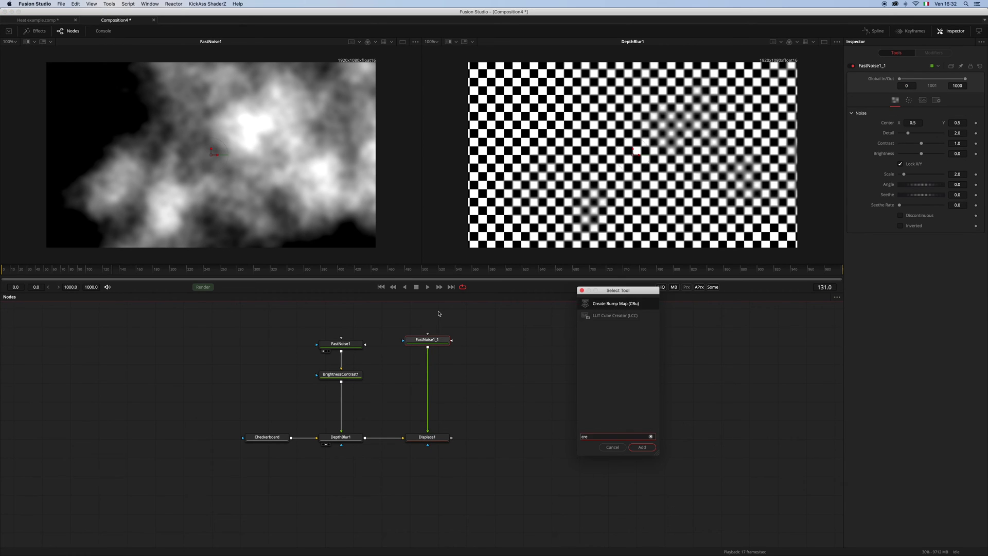
key("Return")
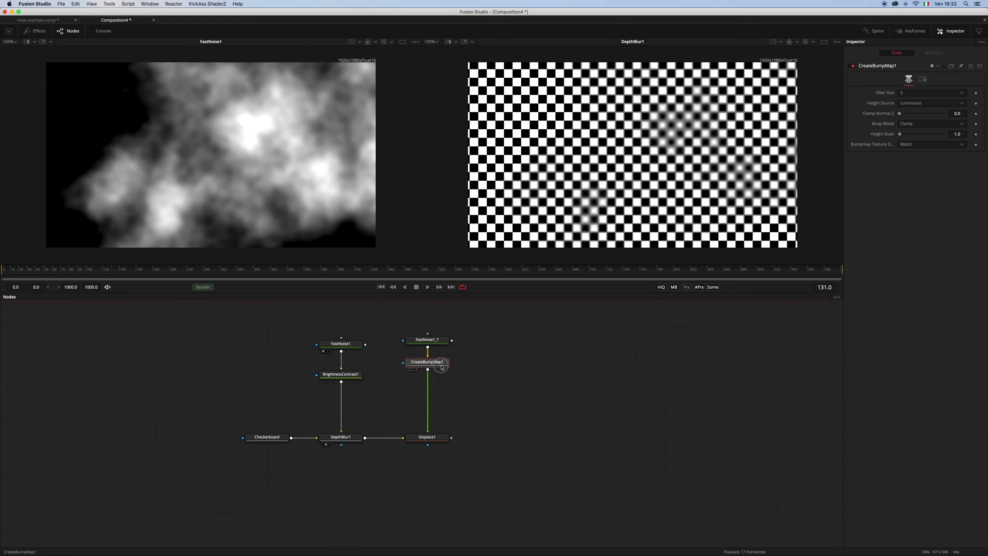
left_click_drag(451, 364, 211, 154)
left_click(392, 424)
Make FastNoise1_1's Color 1 fully opaque and turn on Discontinuous and Inverted.
left_click(378, 374)
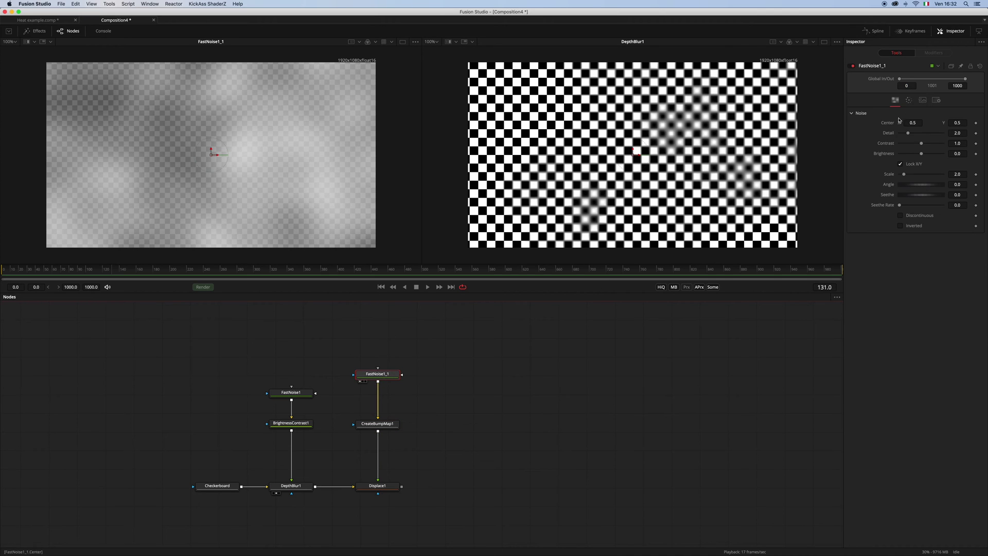
left_click(909, 100)
left_click_drag(901, 243, 943, 243)
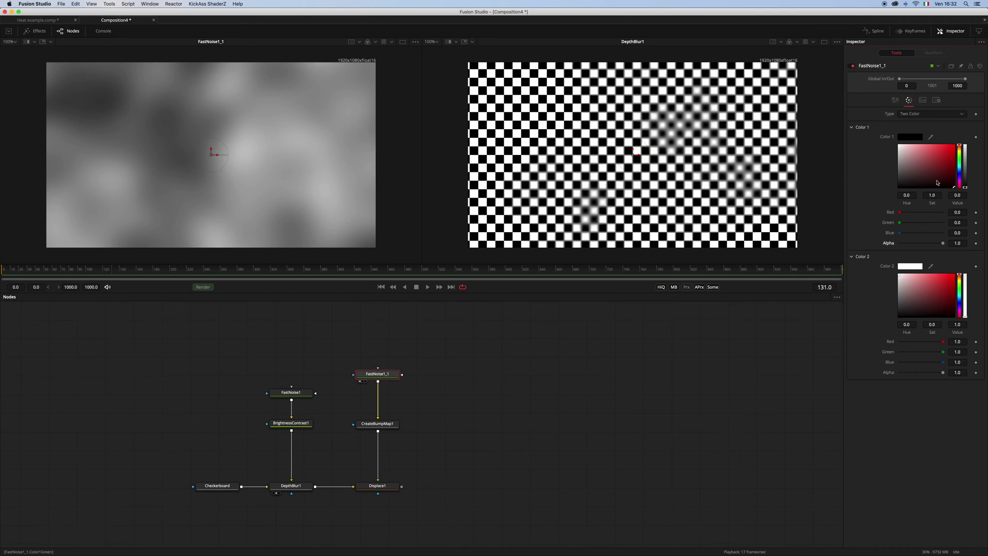
left_click(896, 100)
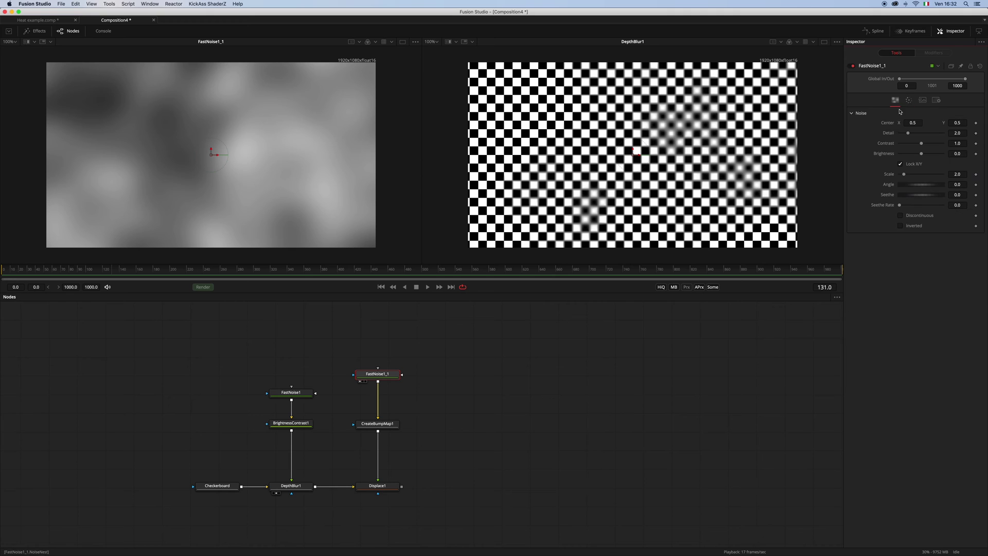
left_click(900, 215)
left_click(900, 225)
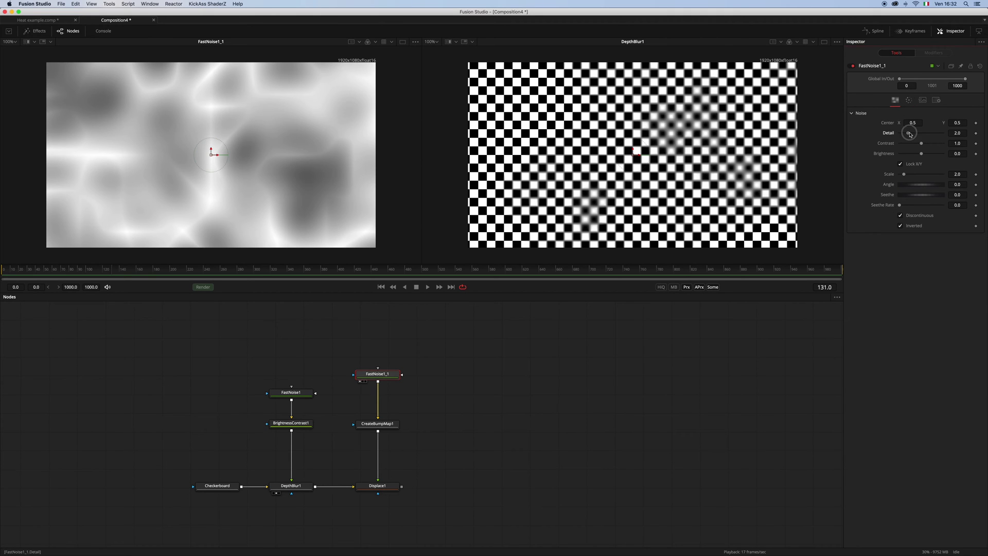
Set FastNoise1_1 to Detail 5.04, Scale 6.61, Seethe Rate 0.441, preview playback, then select CreateBumpMap1.
left_click_drag(909, 133, 922, 134)
left_click_drag(904, 174, 918, 205)
key("space")
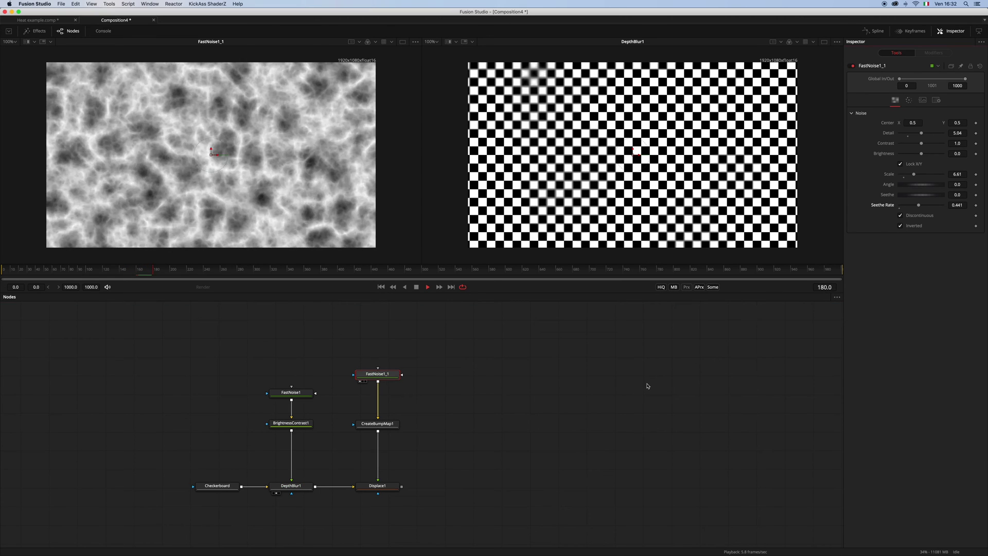
key("space")
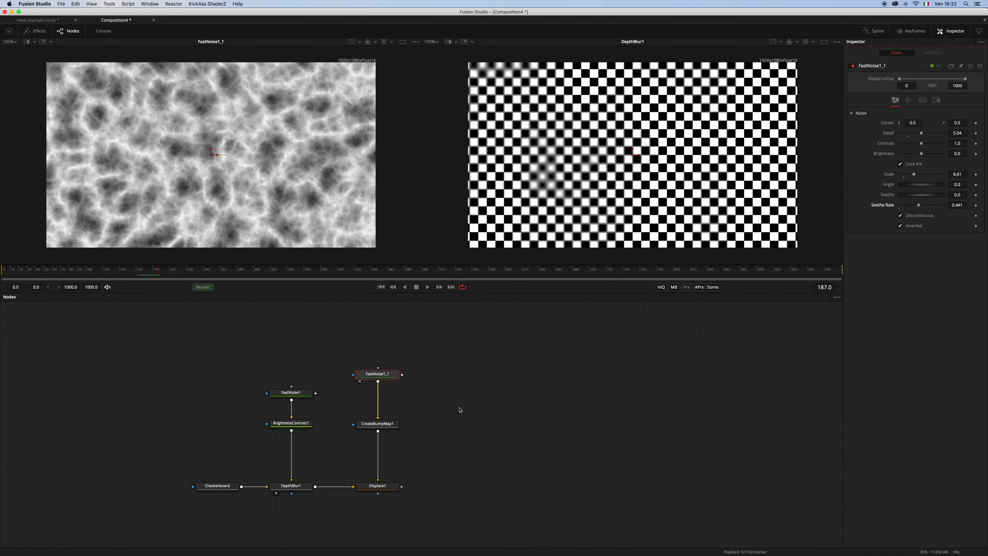
left_click(383, 424)
Give the bump map Filter Size 5 and Height Scale 14.96, then show Displace1 in viewer 2.
key("2")
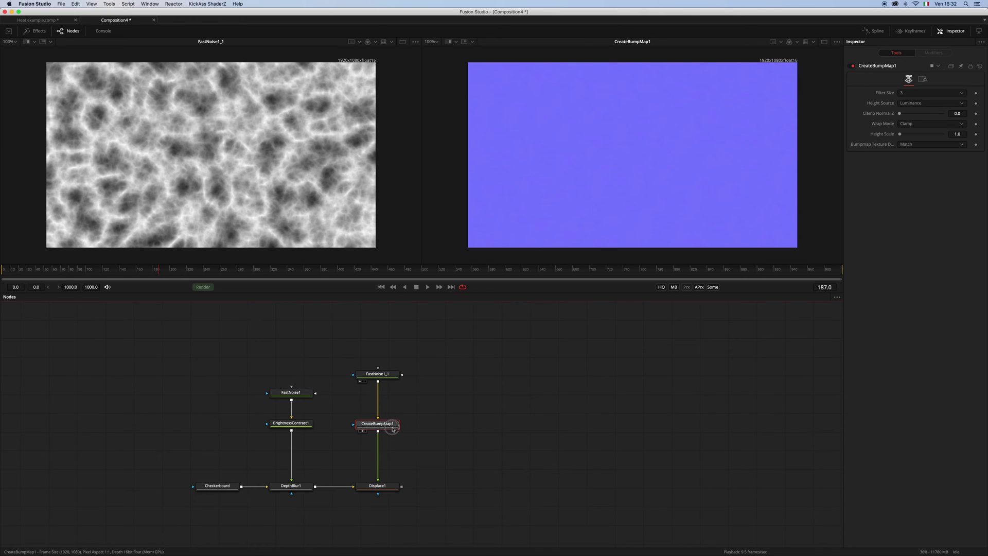
left_click(915, 95)
left_click(915, 100)
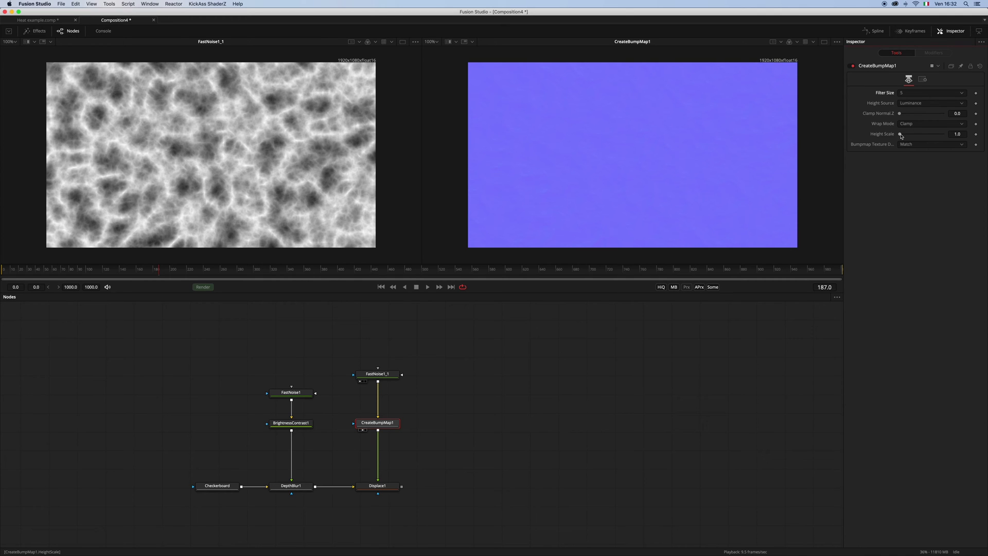
left_click_drag(900, 135, 906, 136)
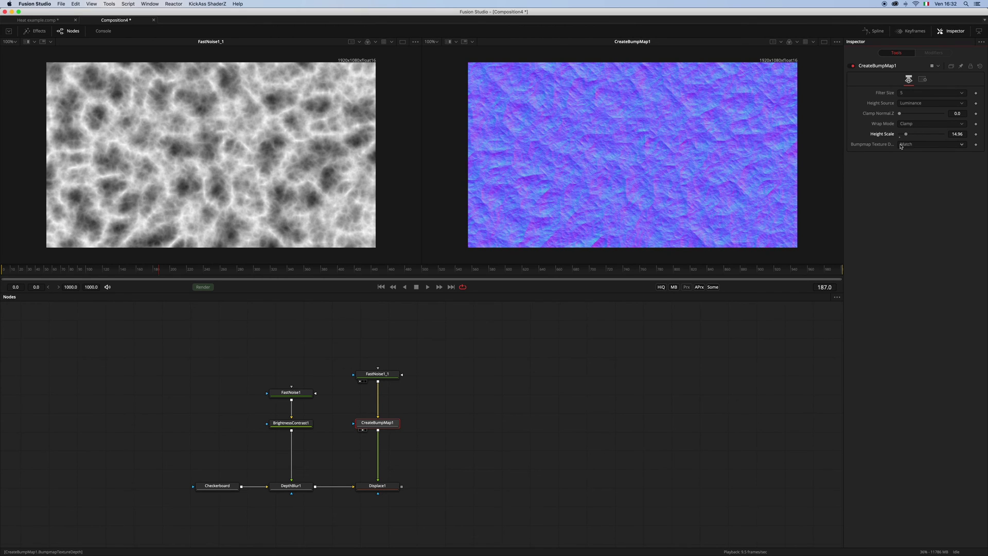
left_click(380, 486)
key("2")
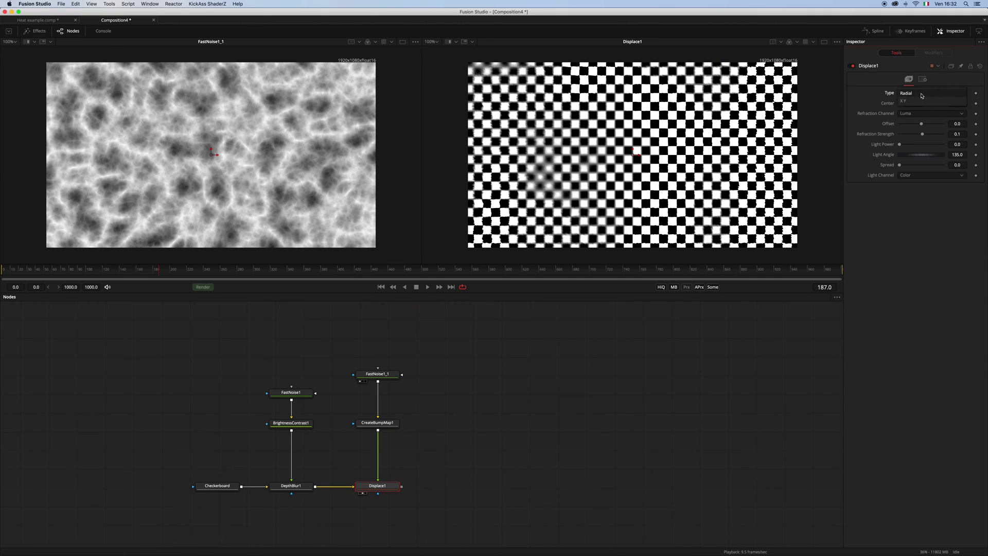
Switch Displace1 to XY type and link Y Offset to X Offset with an expression.
left_click(920, 93)
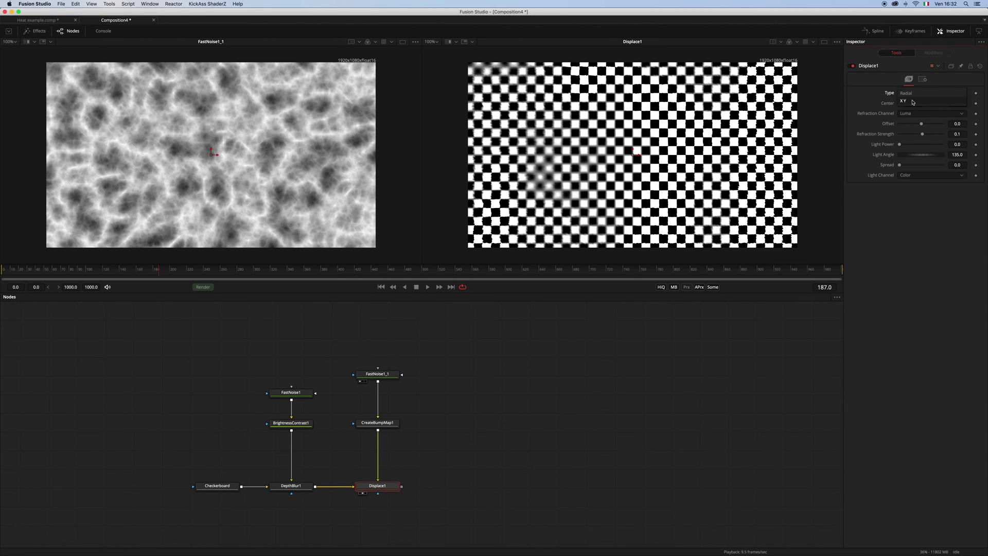
left_click(913, 101)
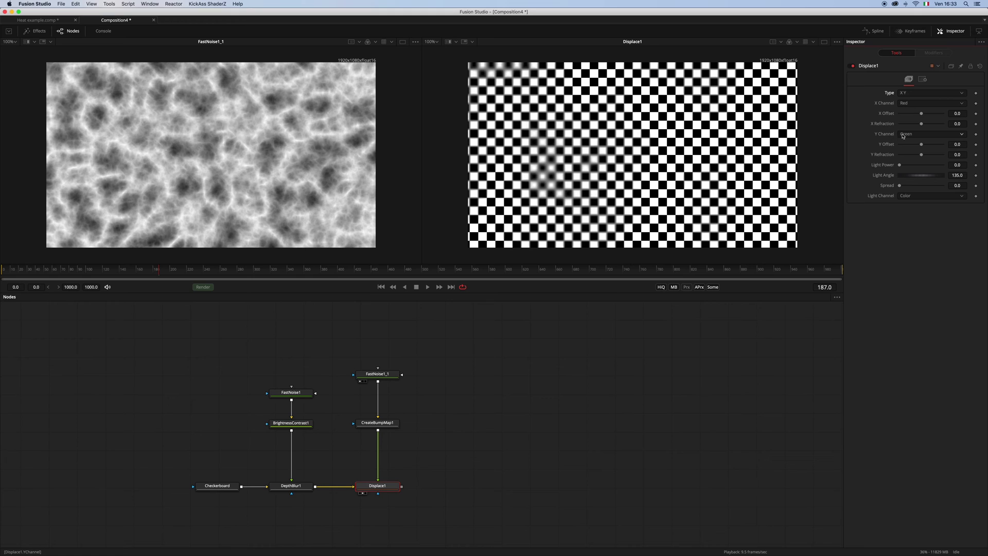
right_click(891, 146)
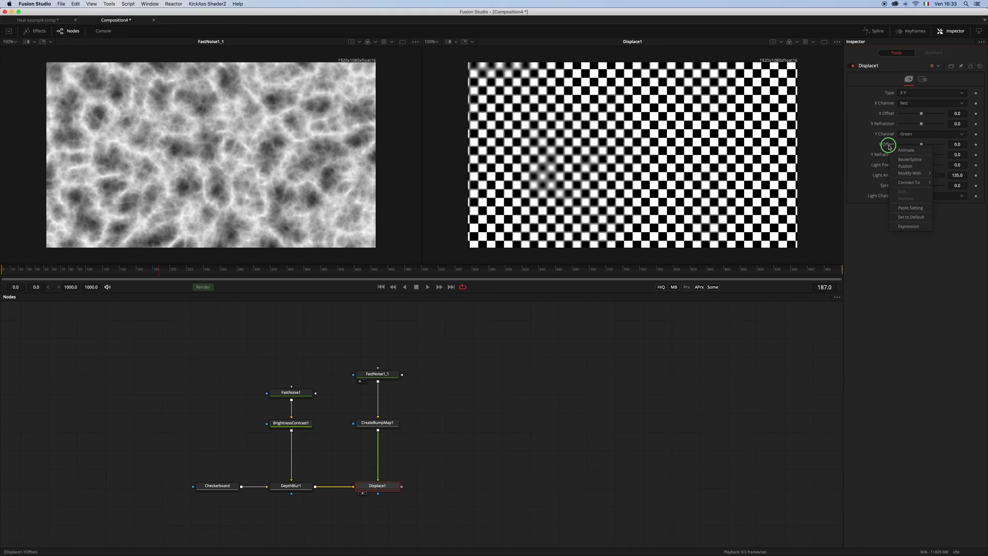
left_click(909, 227)
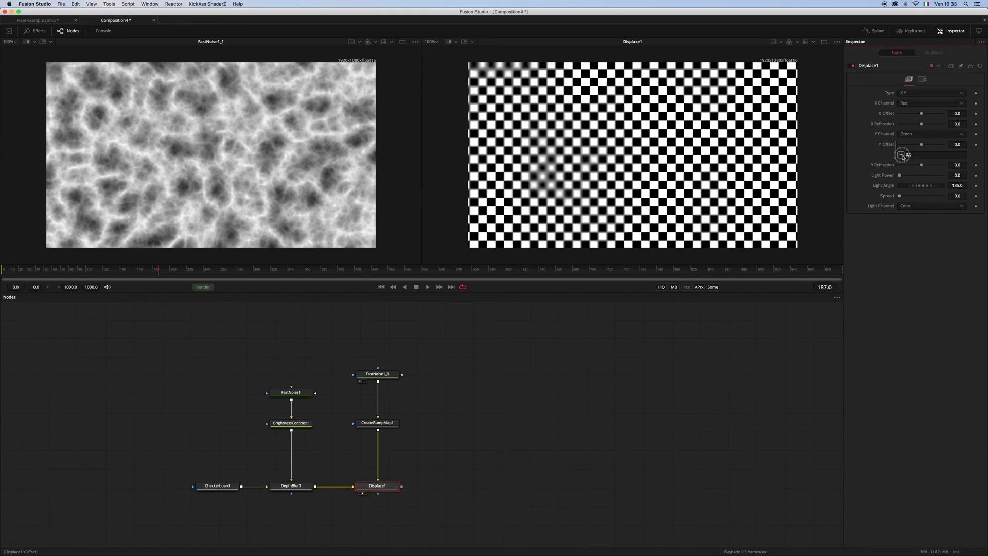
left_click_drag(901, 154, 921, 114)
Link Y Refraction to X Refraction by expression and test X Refraction on the checkerboard.
right_click(887, 169)
left_click(909, 251)
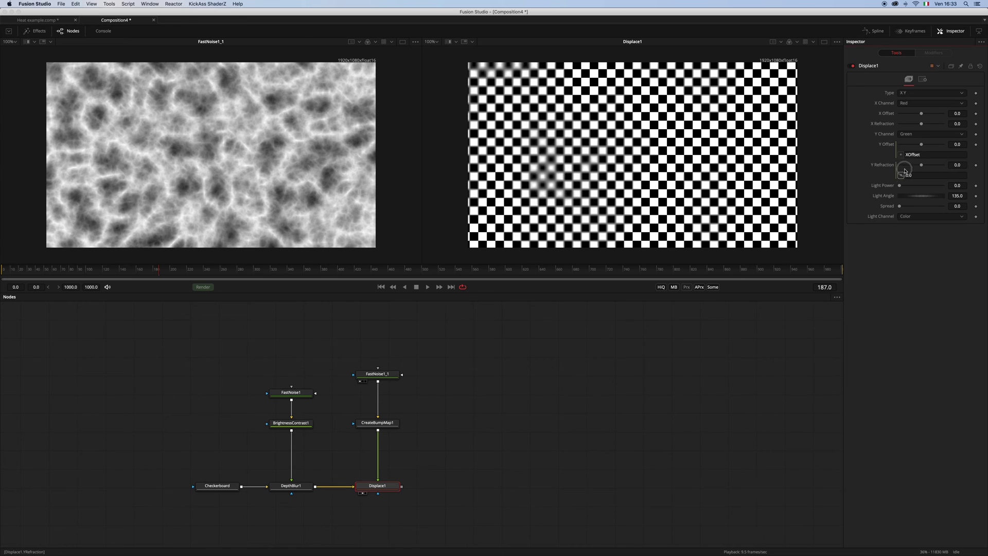
left_click_drag(905, 172, 921, 125)
mouse_move(923, 124)
left_mouse_down()
mouse_move(912, 125)
mouse_move(922, 125)
left_mouse_up()
Insert BrightnessContrast2 between CreateBumpMap1 and Displace1 with Brightness -0.5.
left_click(381, 423)
key("1")
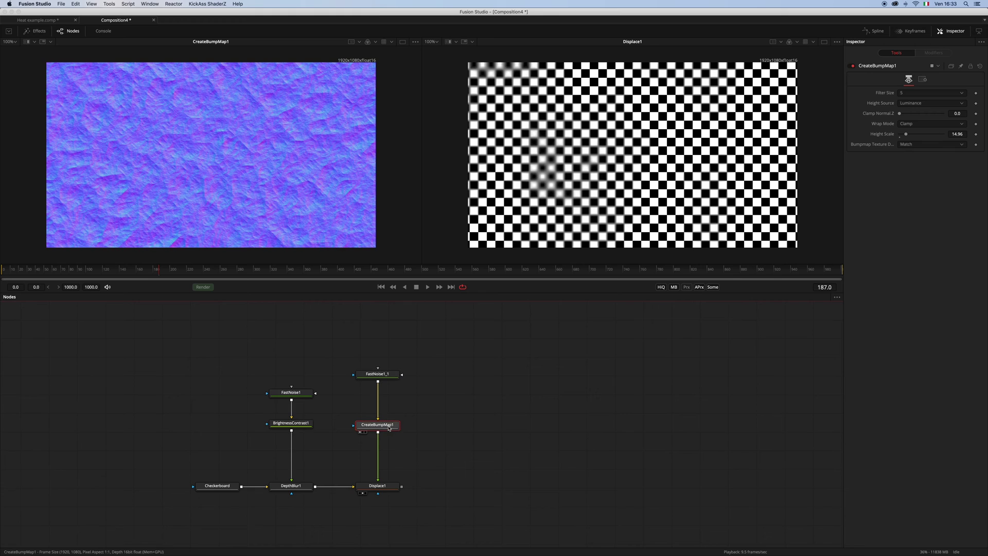
left_click_drag(389, 428, 389, 428)
key("shift+space")
type("cre")
key("BackSpace")
key("BackSpace")
key("BackSpace")
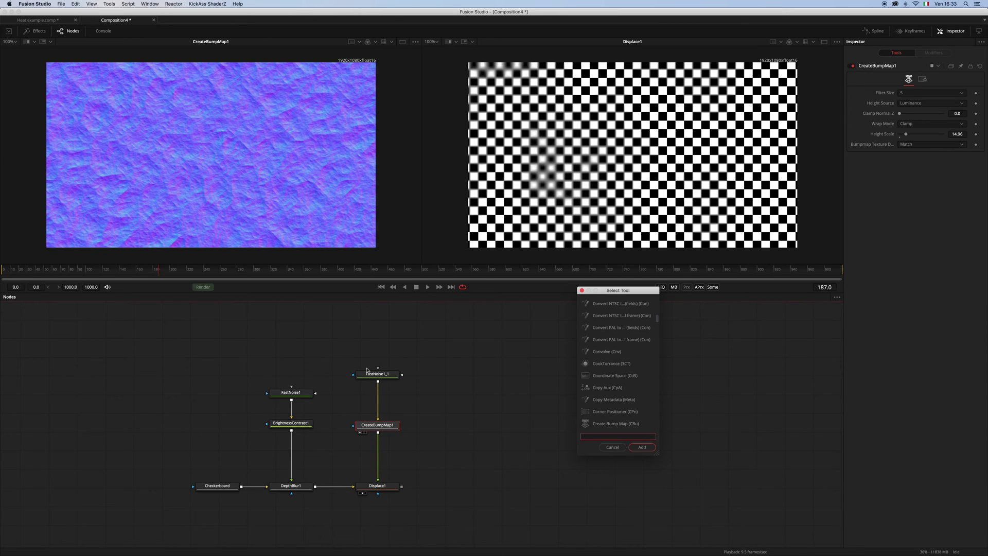
type("bri")
key("Return")
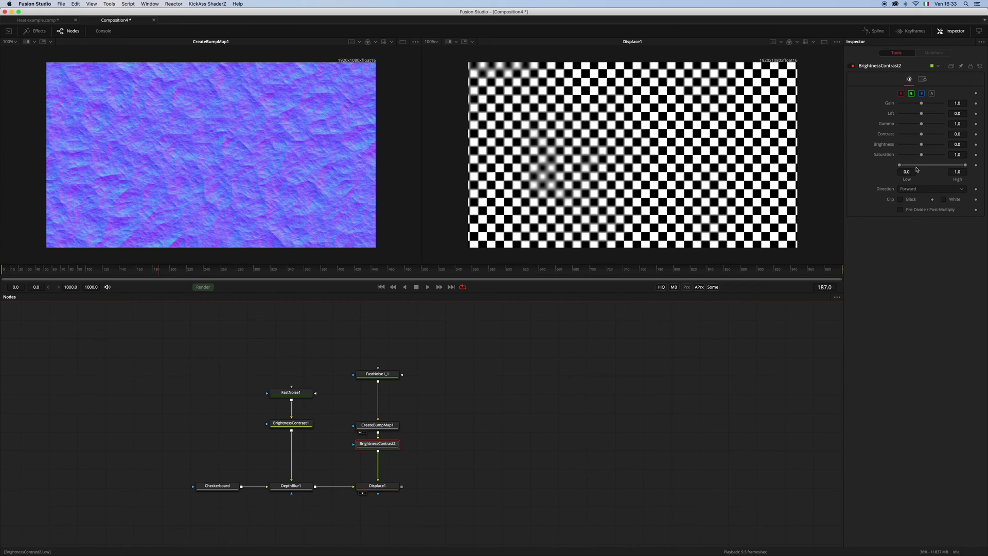
left_click_drag(378, 443, 377, 451)
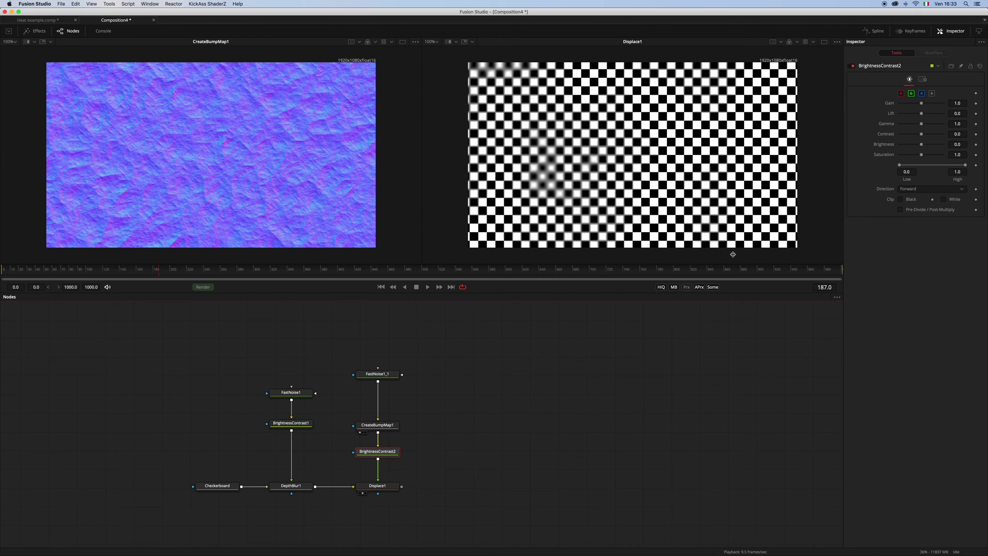
left_click(964, 146)
key("Return")
Preview BrightnessContrast2, test Displace1's X Refraction, then delete BrightnessContrast2.
left_click_drag(378, 452, 341, 222)
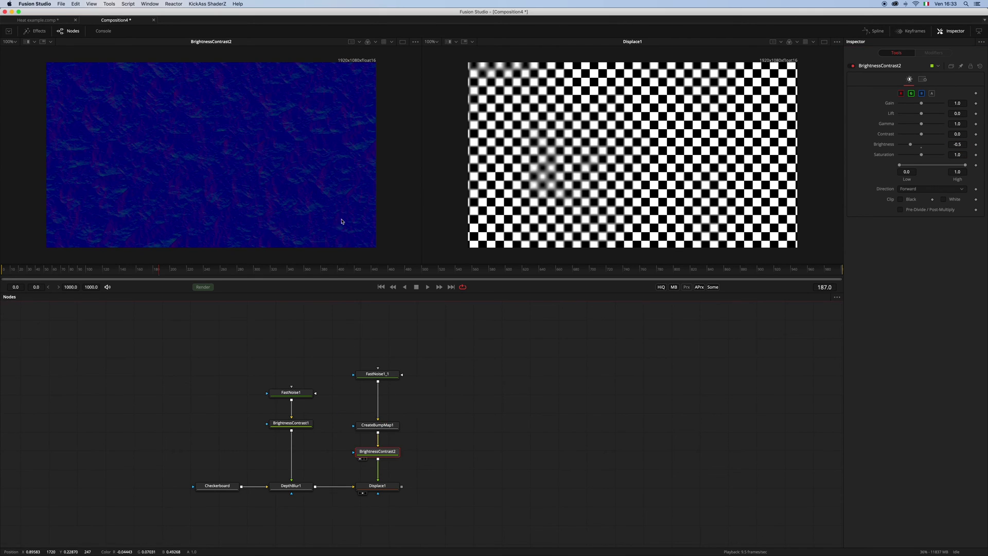
left_click(388, 489)
mouse_move(923, 125)
left_mouse_down()
mouse_move(932, 126)
mouse_move(913, 125)
mouse_move(922, 126)
left_mouse_up()
left_click(369, 454)
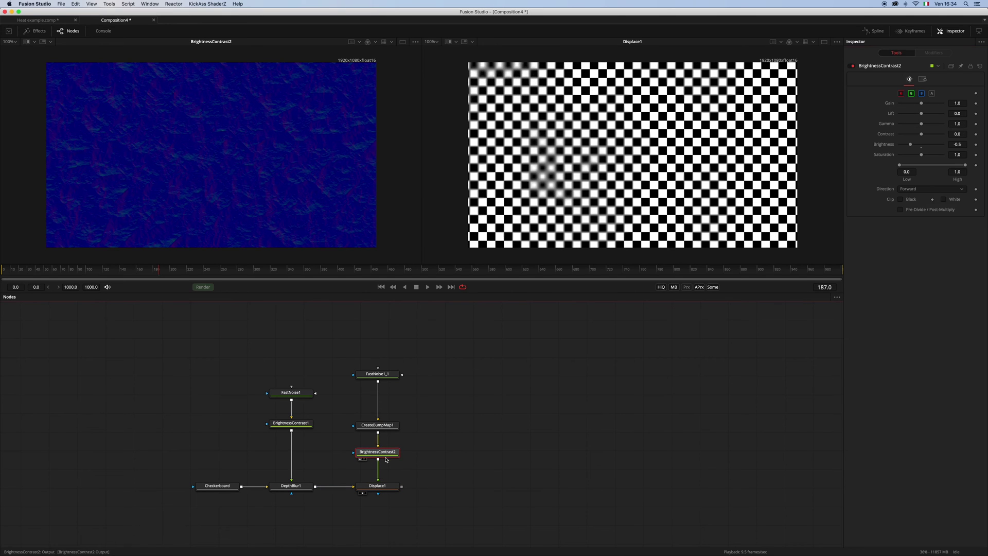
key("Delete")
left_click(387, 488)
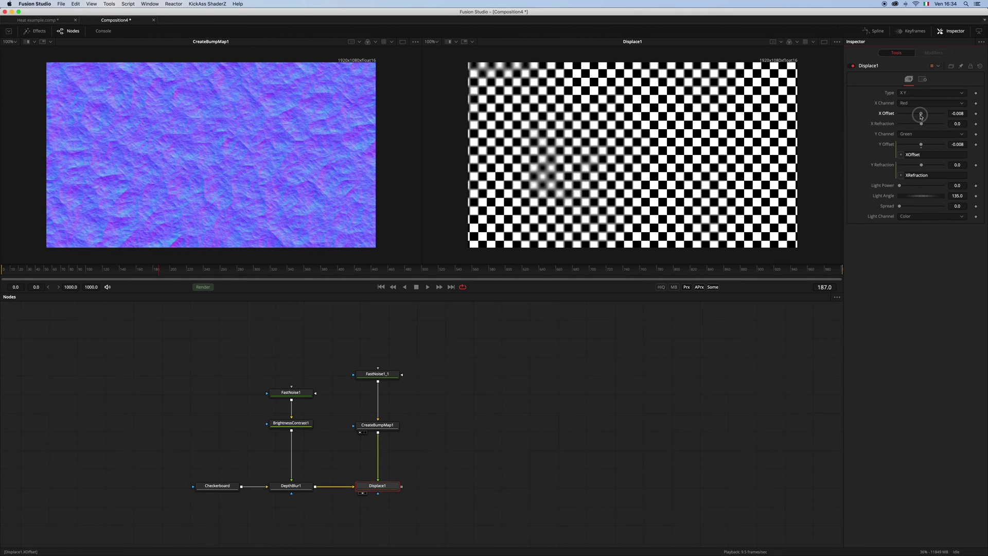
Set Displace1's X Offset to -0.5, X Refraction to 0.016 and Spread to about 0.283.
left_click_drag(922, 114, 895, 116)
left_click_drag(923, 124, 925, 124)
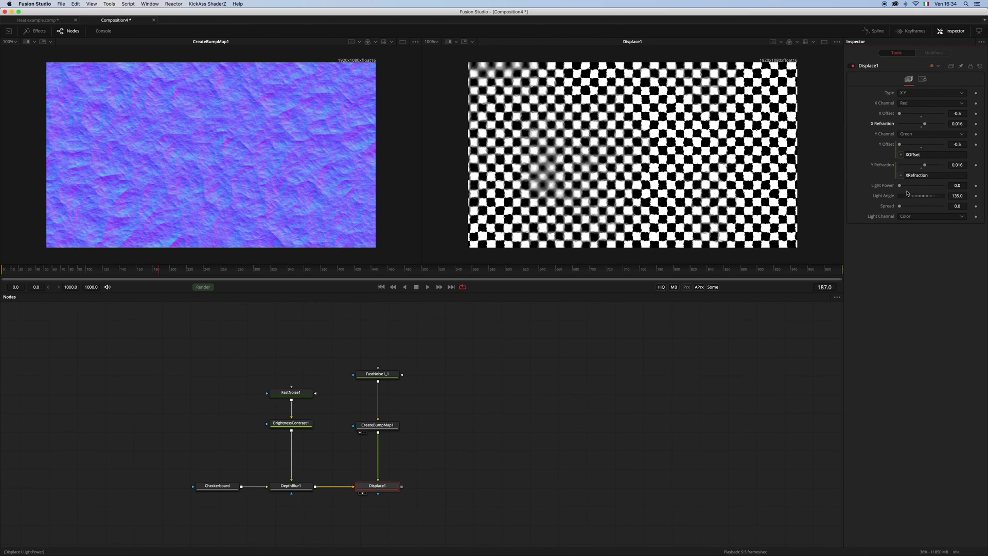
left_click_drag(900, 206, 904, 208)
Show Displace1 in viewer 2 and play back the distorting checkerboard, then stop.
left_click(378, 374)
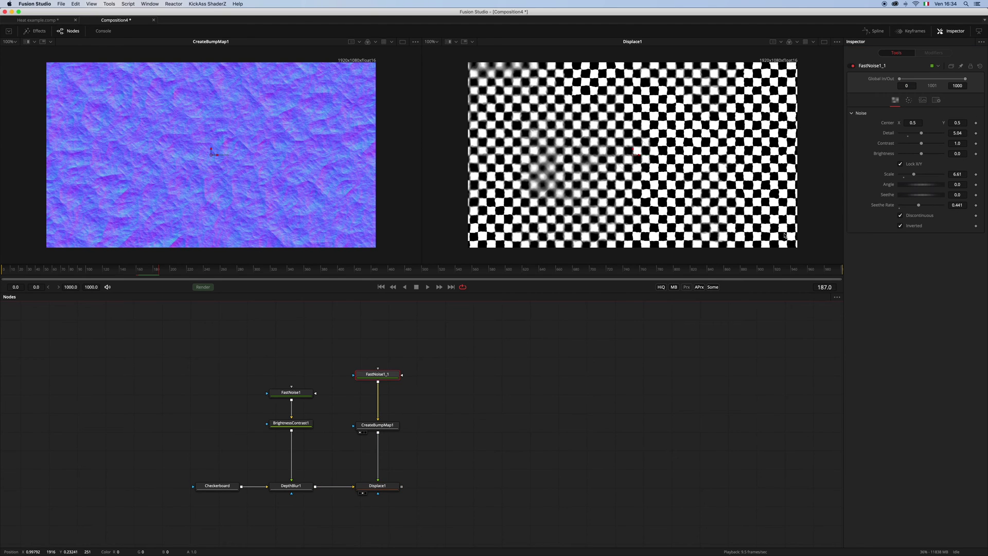
key("2")
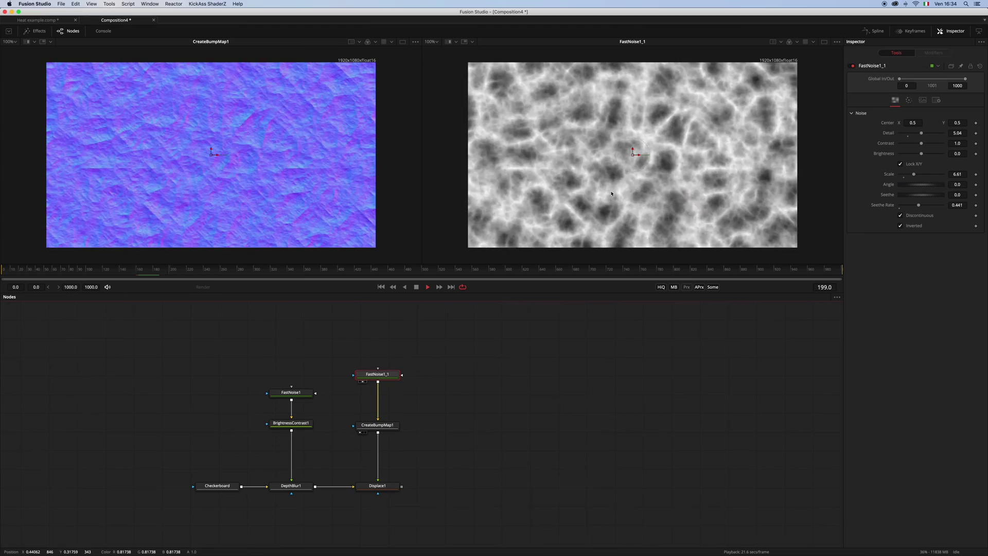
key("2")
key("space")
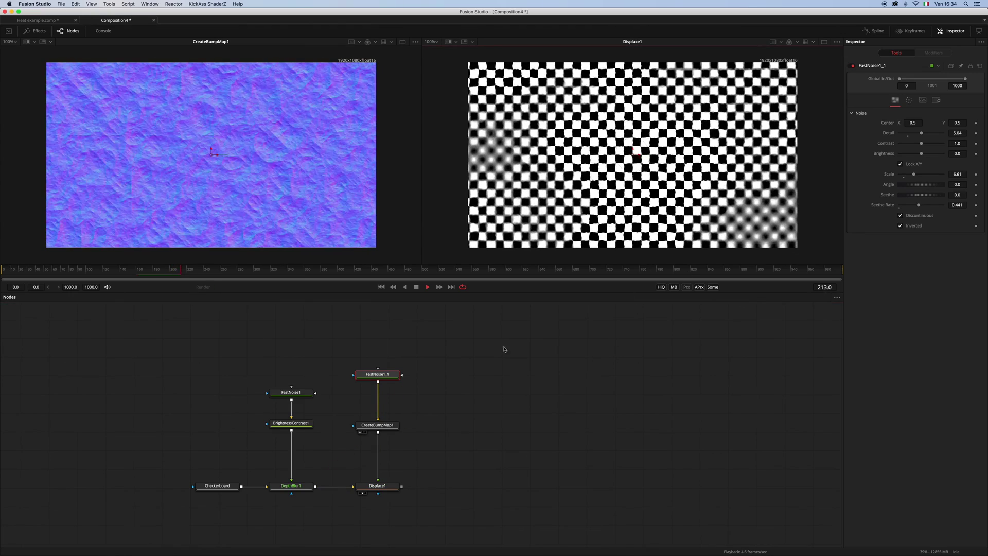
key("space")
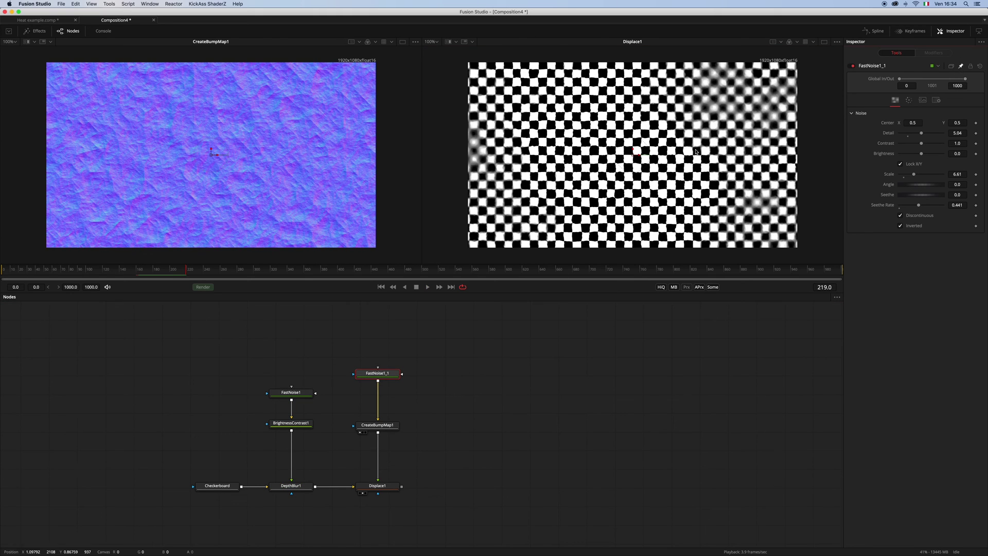
Link FastNoise1's Center to FastNoise1_1's Center with an expression.
left_click(291, 393, "ctrl")
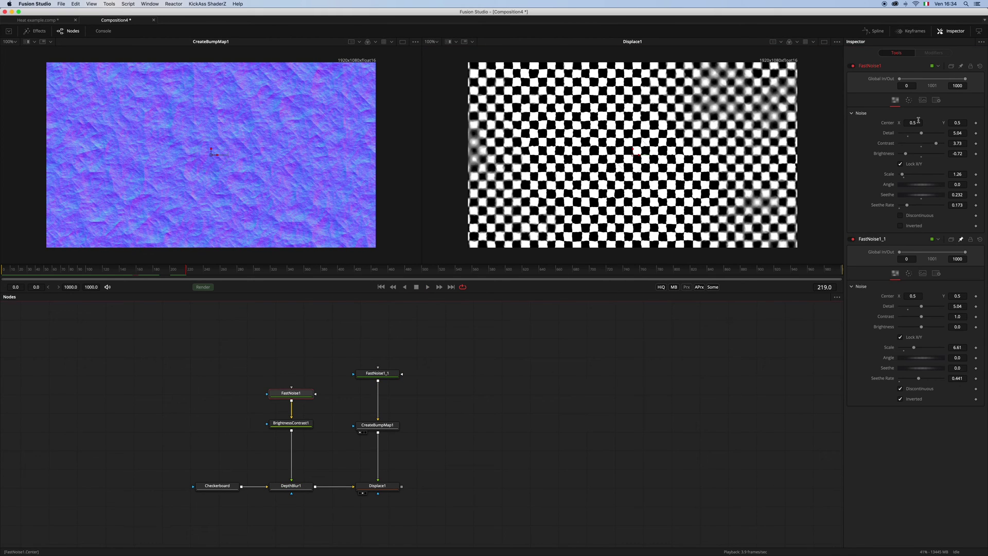
right_click(887, 123)
left_click(906, 195)
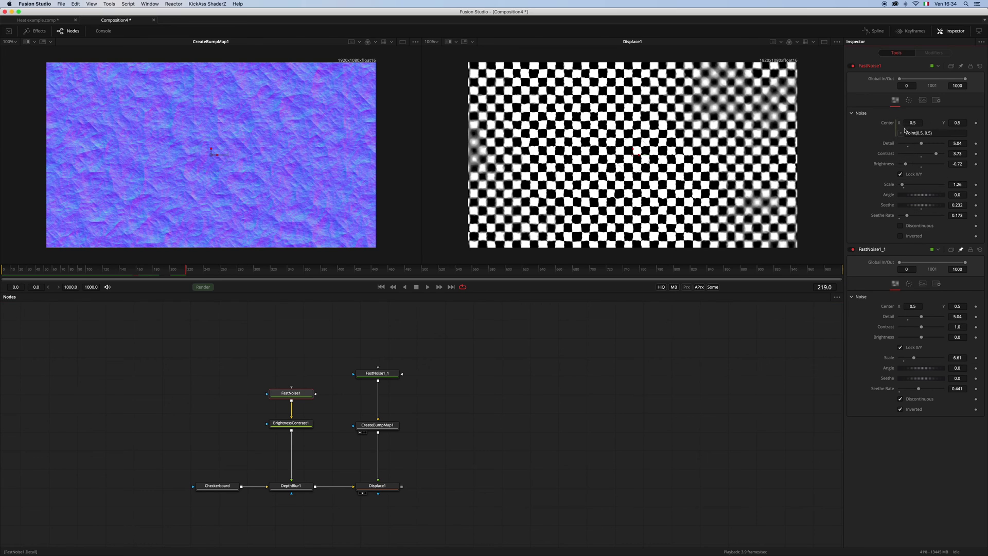
left_click_drag(903, 135, 892, 308)
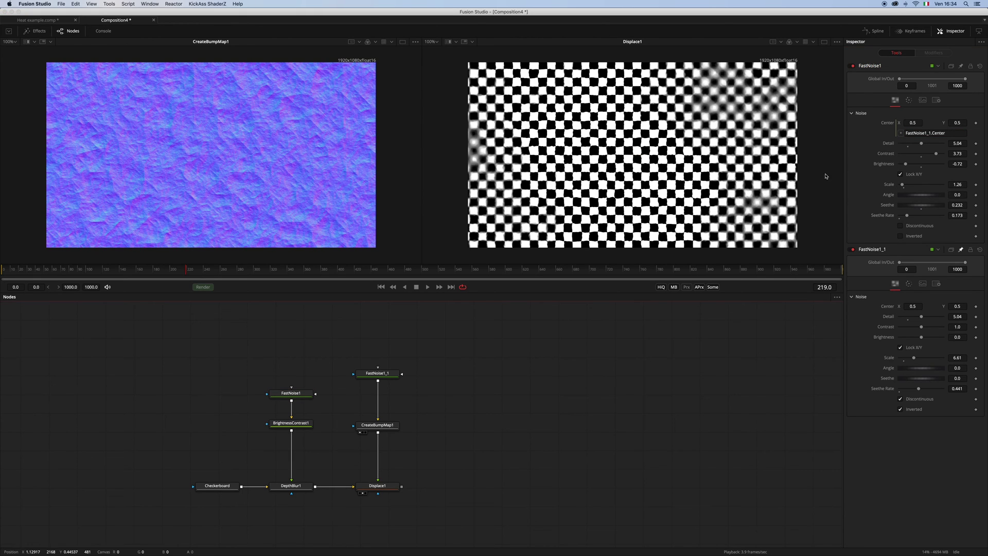
Give FastNoise1_1's Center the expression Point(0.5, time*0.015).
left_click(381, 373)
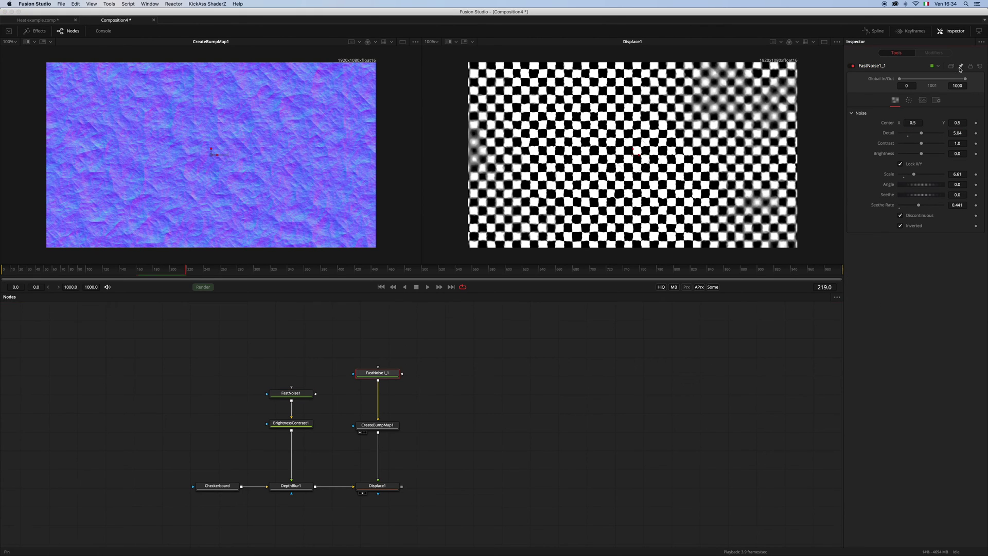
right_click(891, 123)
left_click(915, 150)
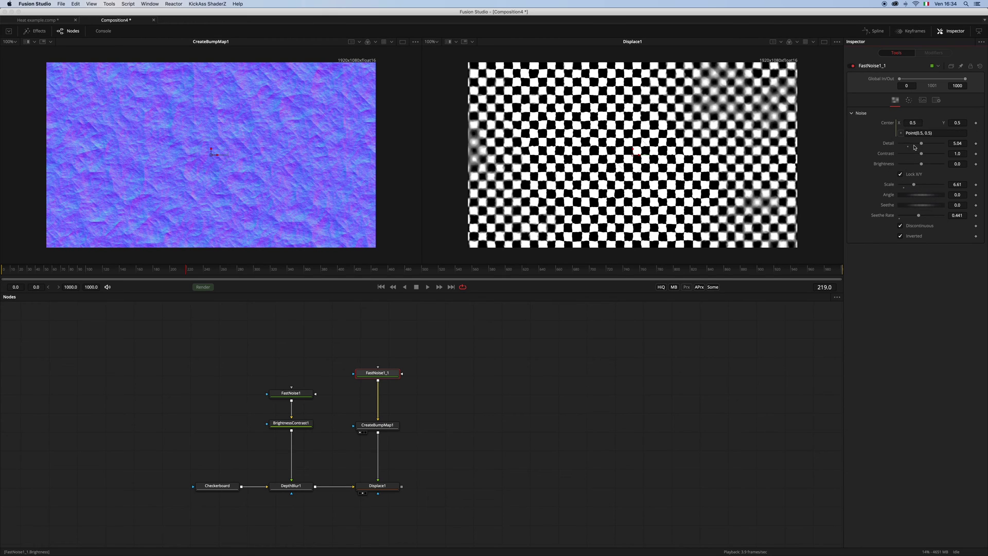
left_click(928, 133)
key("Return")
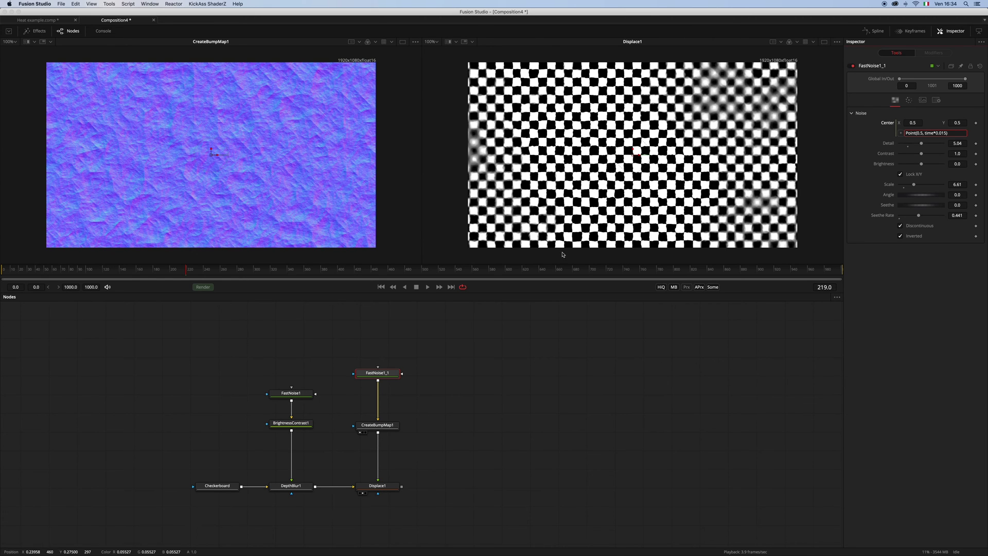
View the drifting FastNoise1_1 noise, then the displaced checkerboard from Displace1.
key("2")
left_click(573, 399)
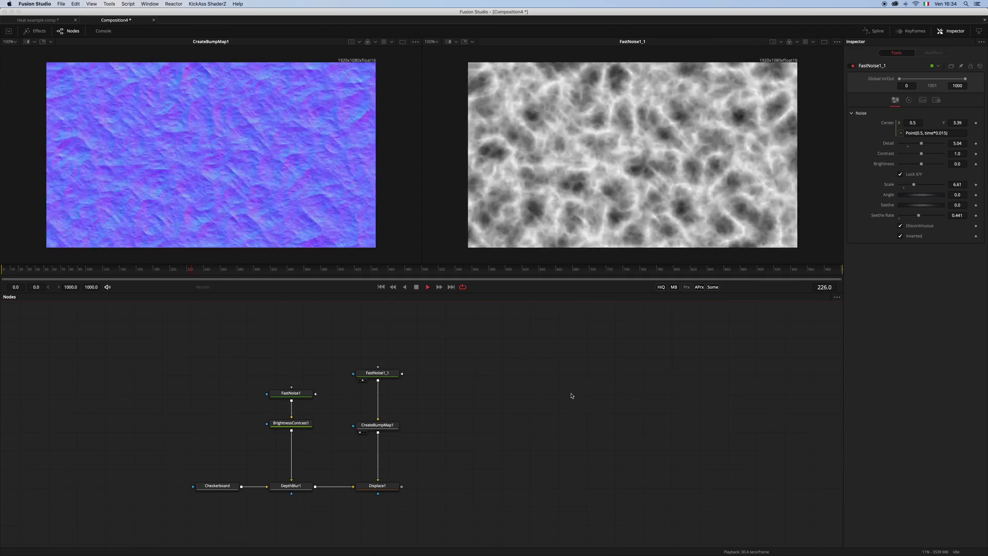
left_click(387, 486)
key("2")
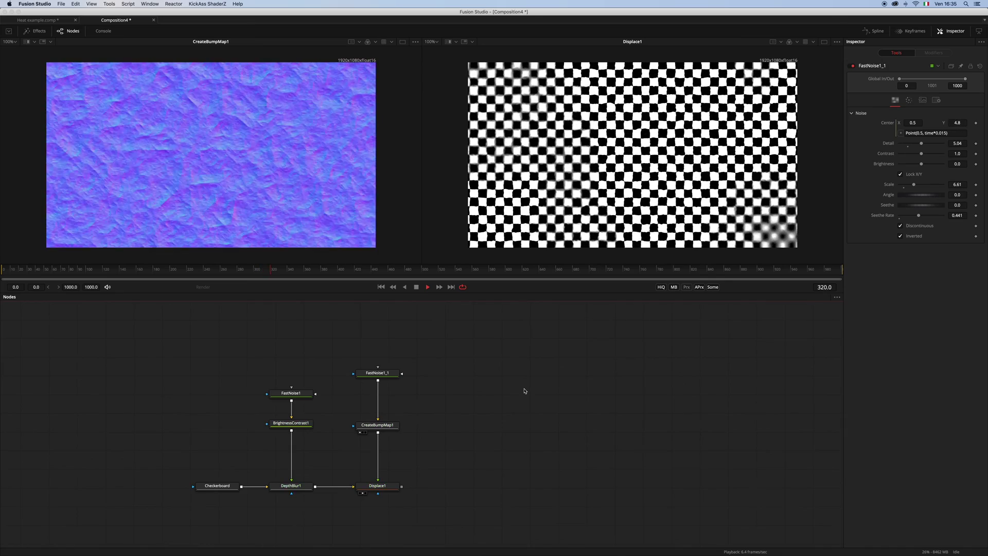
Delete every node except Checkerboard and add a HeatDistortion node after it.
left_click_drag(482, 344, 282, 524)
key("Delete")
left_click_drag(228, 489, 254, 409)
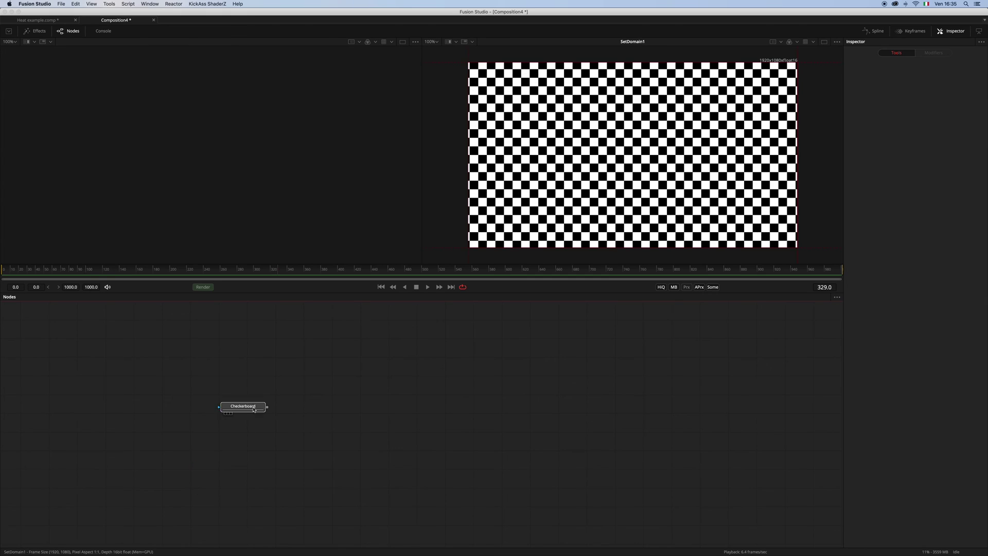
key("shift+space")
type("hea")
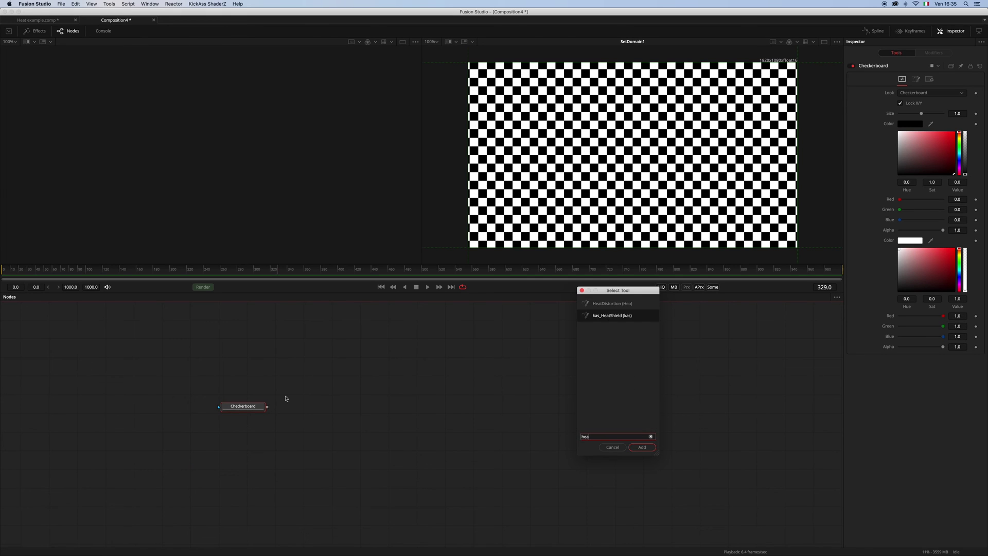
key("Up")
key("Return")
left_click_drag(308, 406, 393, 406)
Set Checkerboard Size to 1.95 with light-grey first colour, and view HeatDistortion's output.
left_click(242, 406)
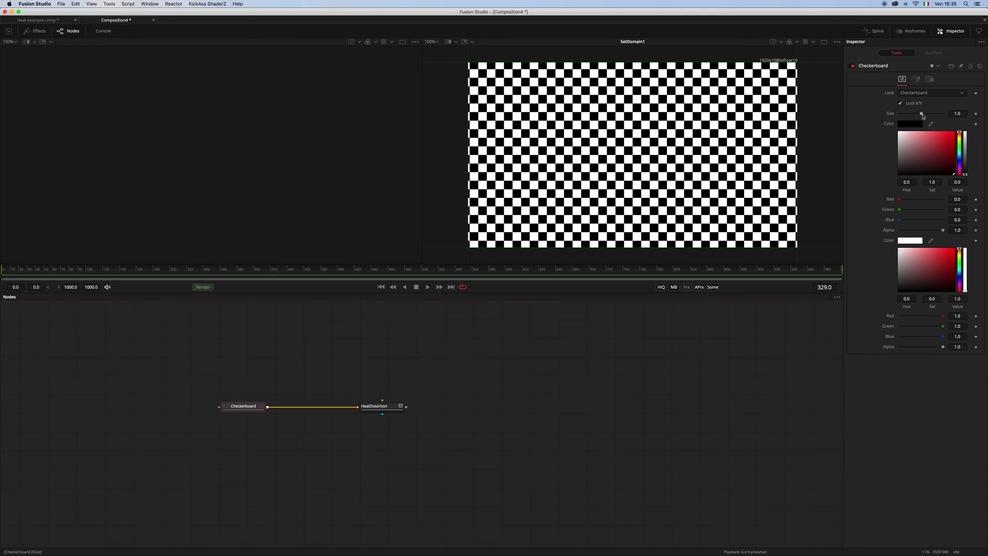
left_click_drag(921, 113, 926, 113)
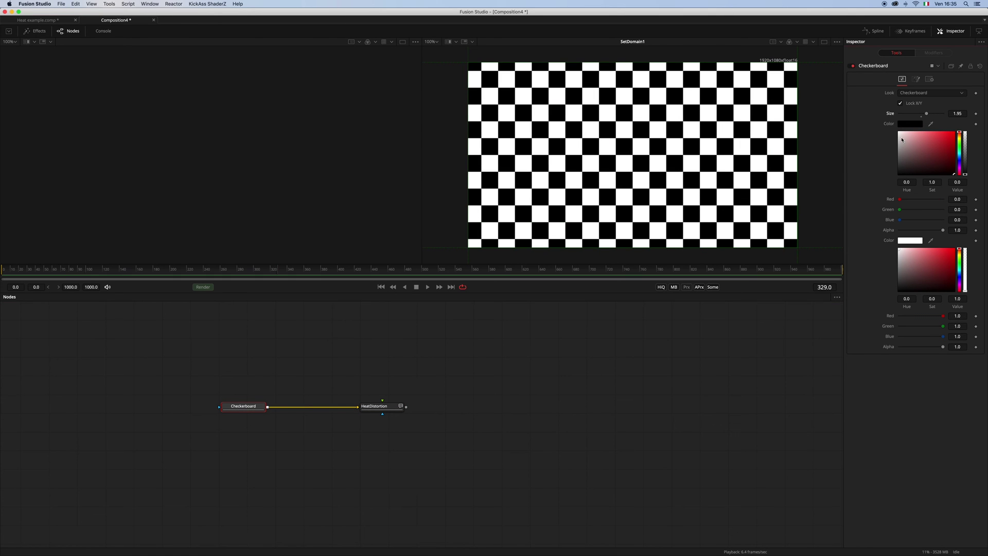
left_click_drag(905, 174, 892, 145)
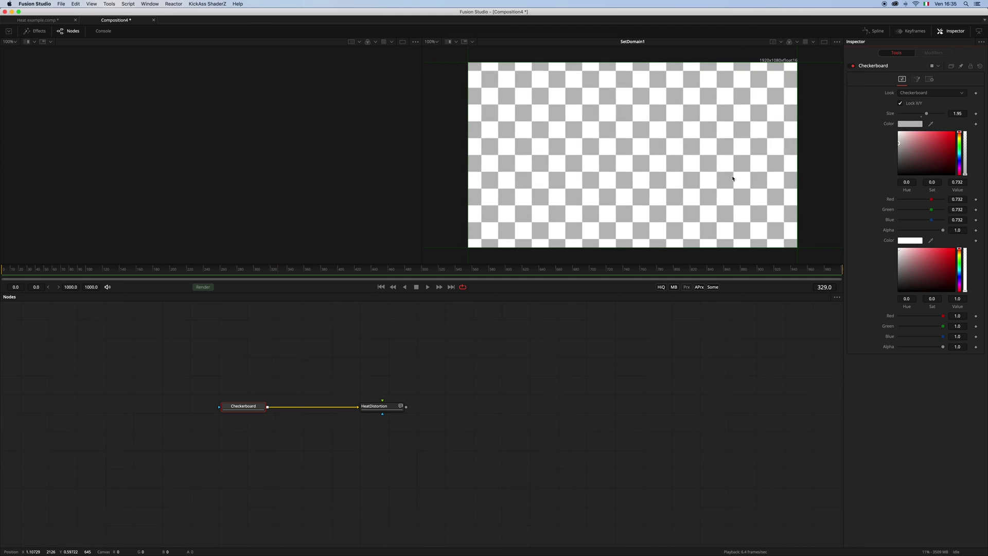
left_click(419, 408)
left_click_drag(374, 406, 510, 242)
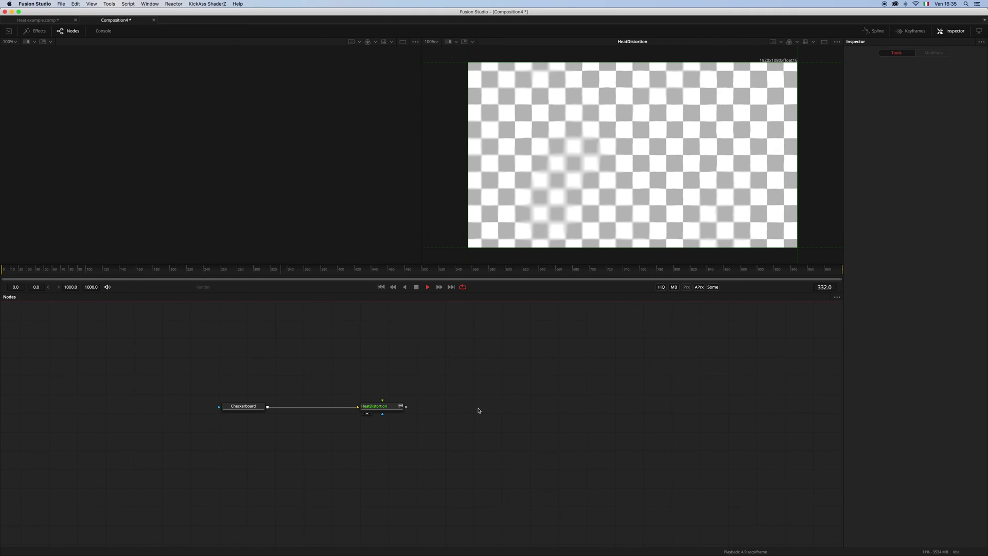
Preview HeatDistortion's Blur Noise and Heat Noise display modes, then return to the final result.
left_click(384, 406)
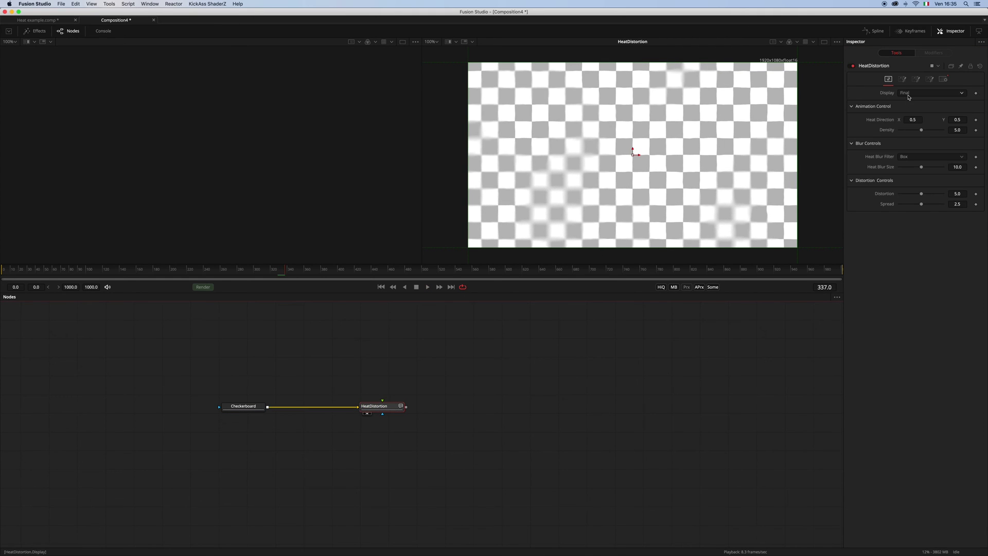
left_click(930, 94)
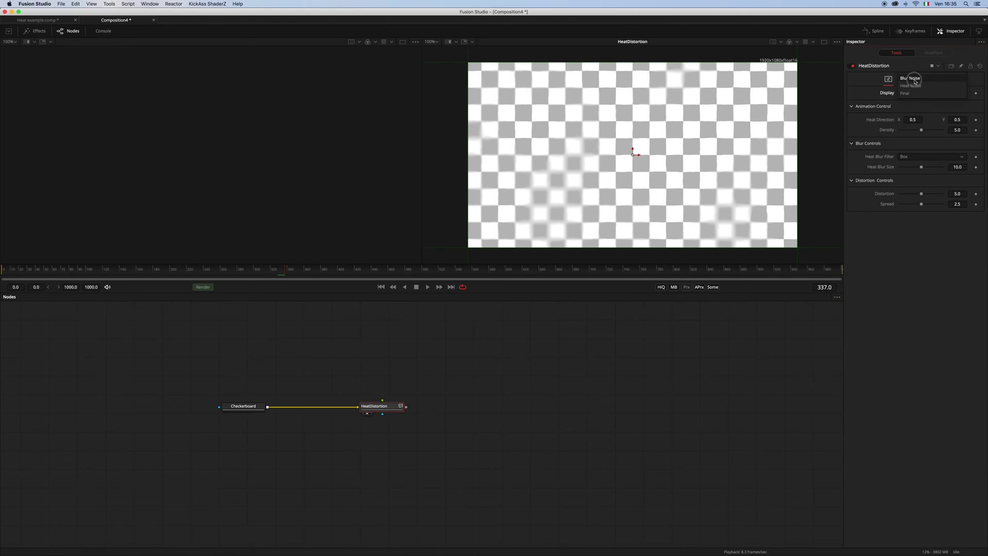
left_click(912, 79)
left_click(918, 94)
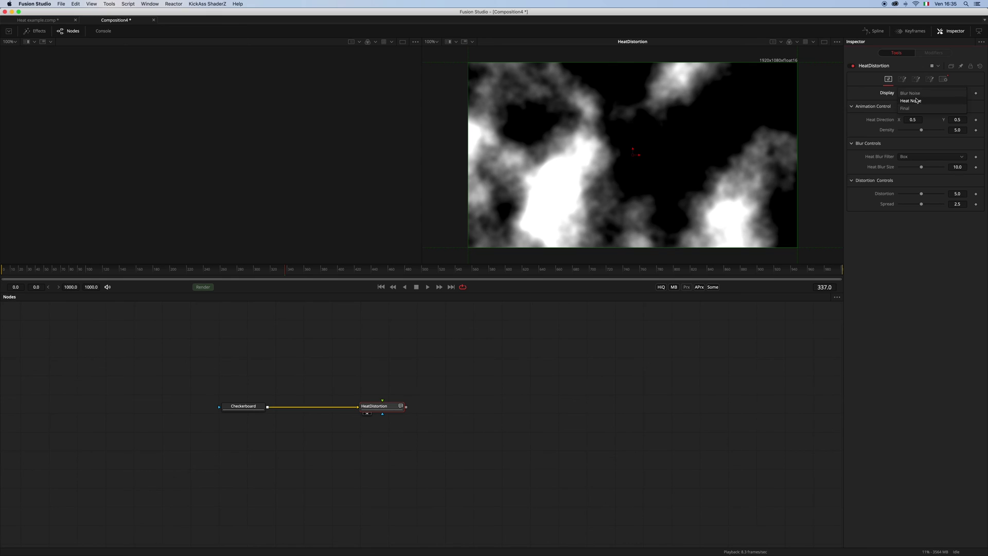
left_click(914, 101)
left_click(914, 94)
left_click(913, 101)
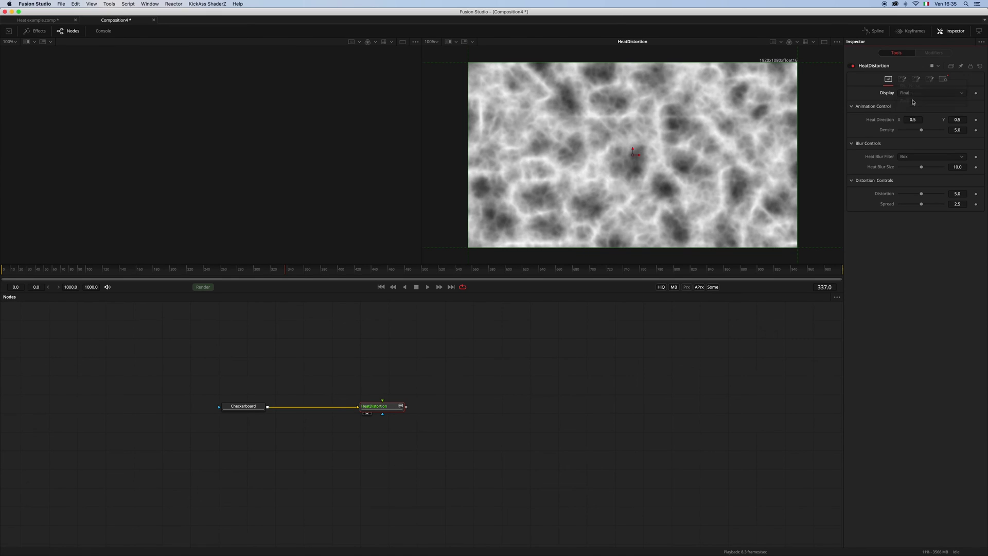
Switch to a single, fitted viewer with extra vertical space.
left_click(824, 42)
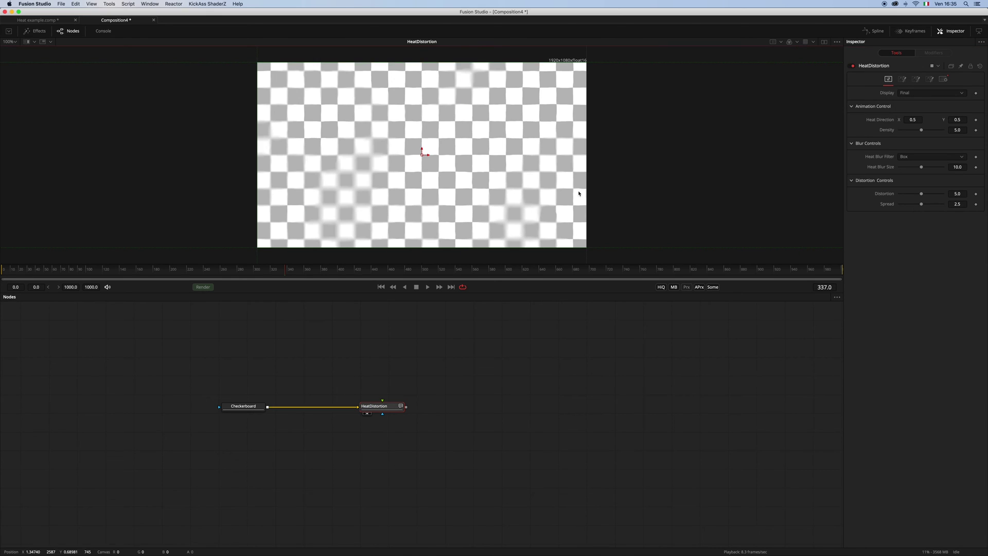
key("ctrl+f")
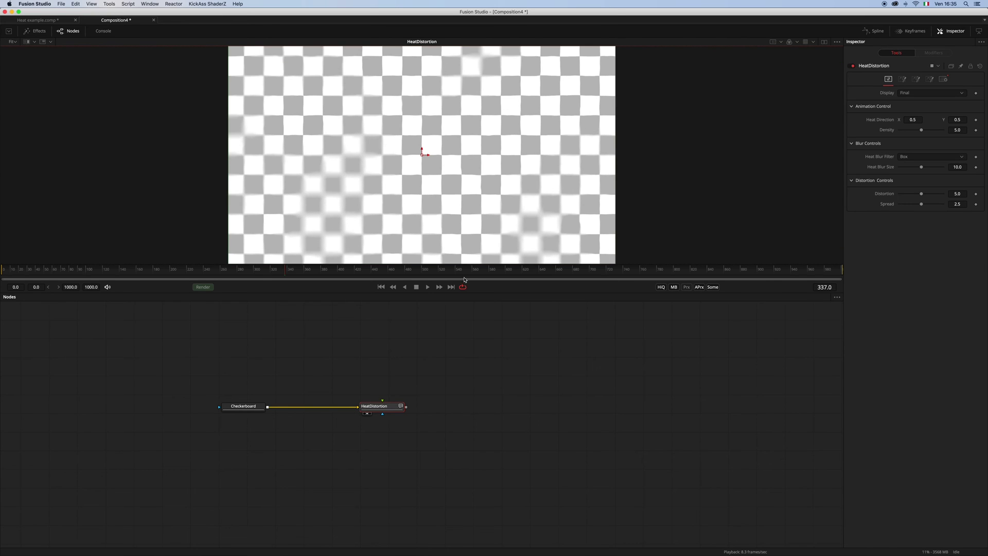
left_click_drag(464, 297, 456, 354)
left_click(452, 431)
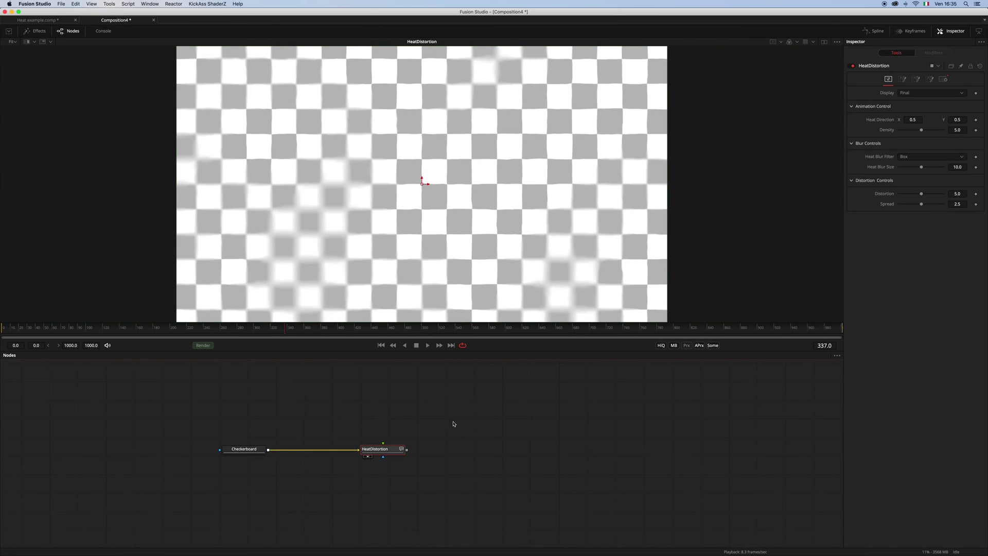
Browse HeatDistortion's Blur Noise and Heat Noise settings pages.
left_click(375, 449)
mouse_move(902, 82)
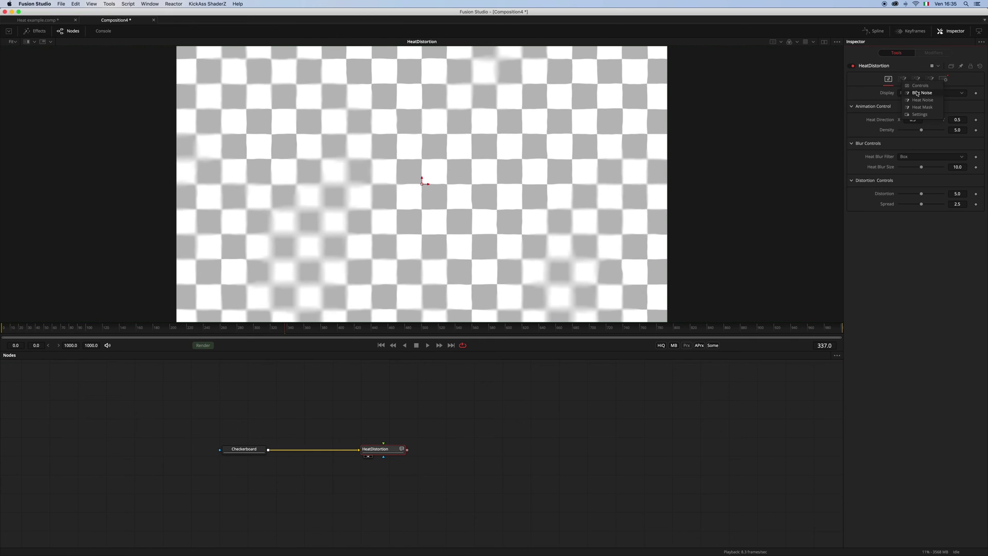
left_click(918, 93)
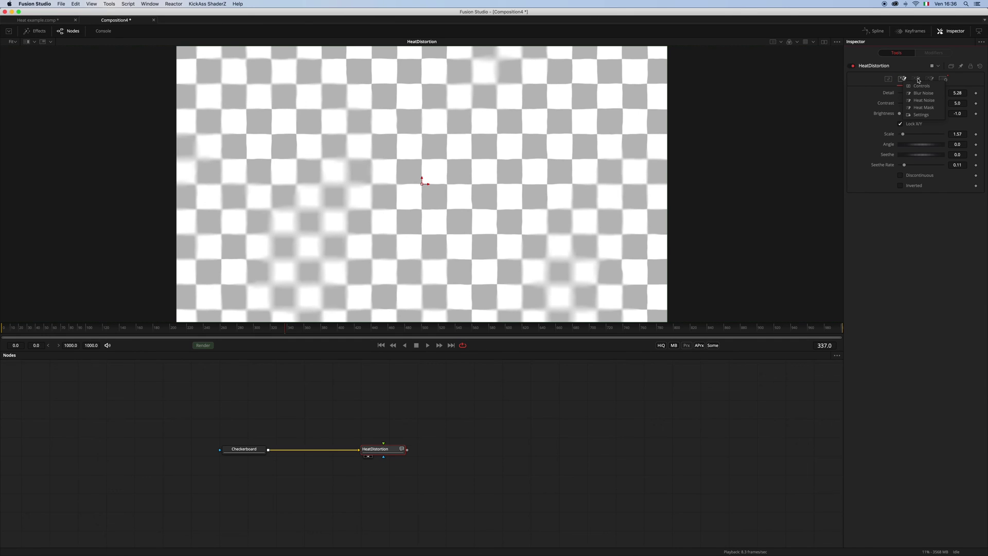
left_click(919, 81)
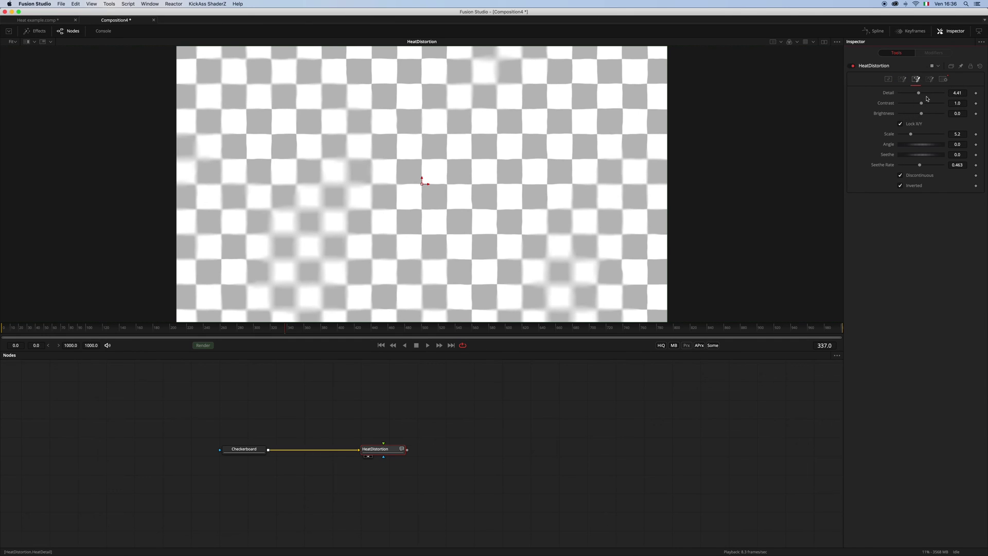
left_click(889, 79)
Set HeatDistortion's Display to Heat Noise and review the Heat Mask settings page.
left_click(930, 92)
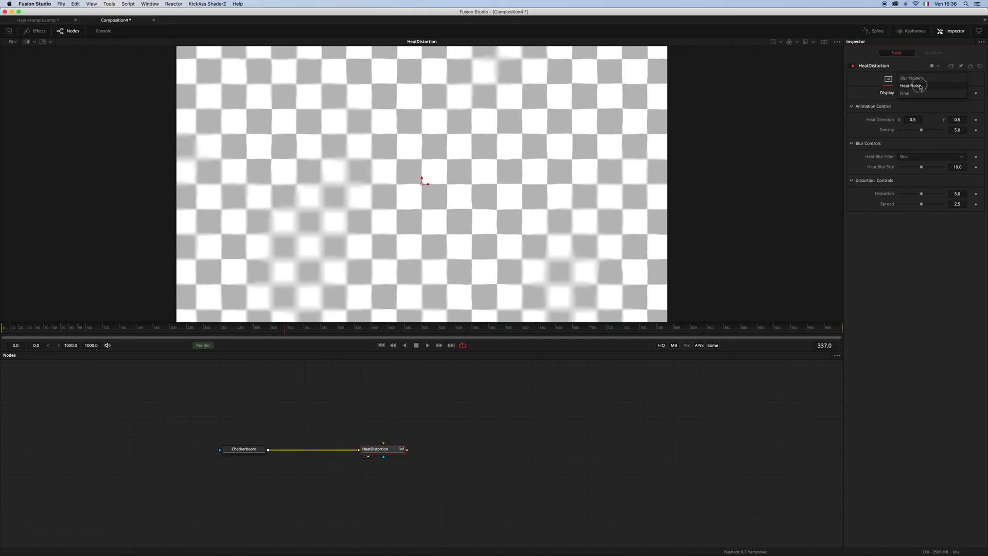
left_click(921, 88)
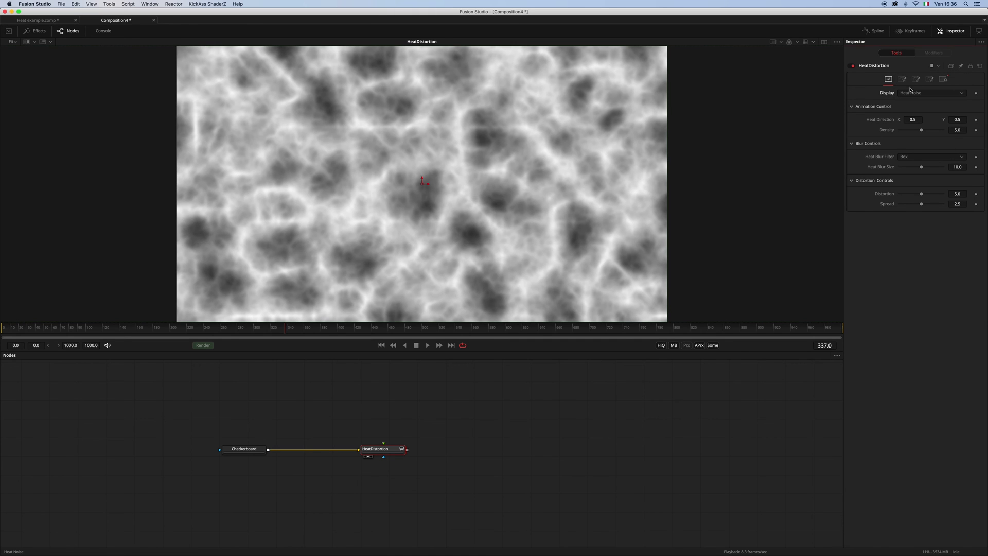
left_click(930, 80)
right_click(929, 81)
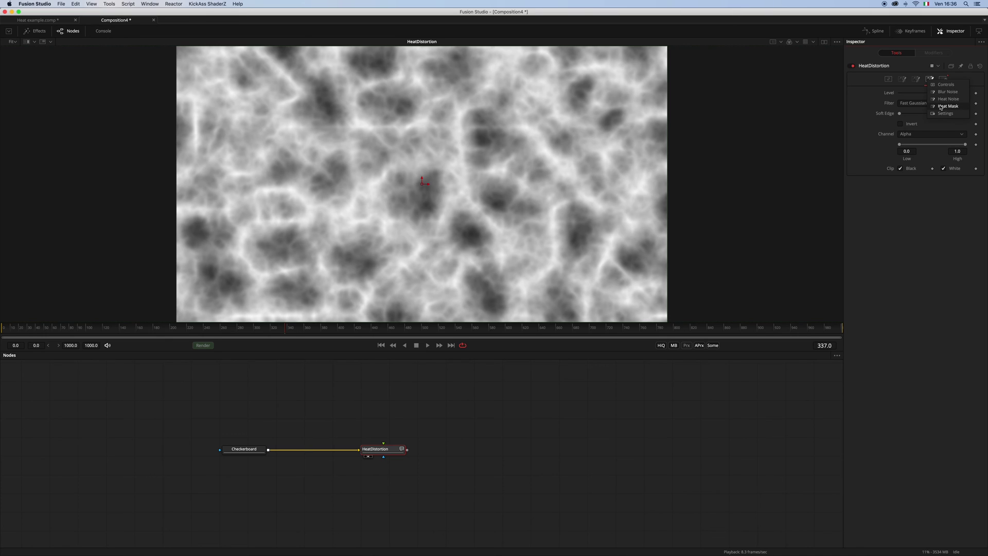
left_click(945, 85)
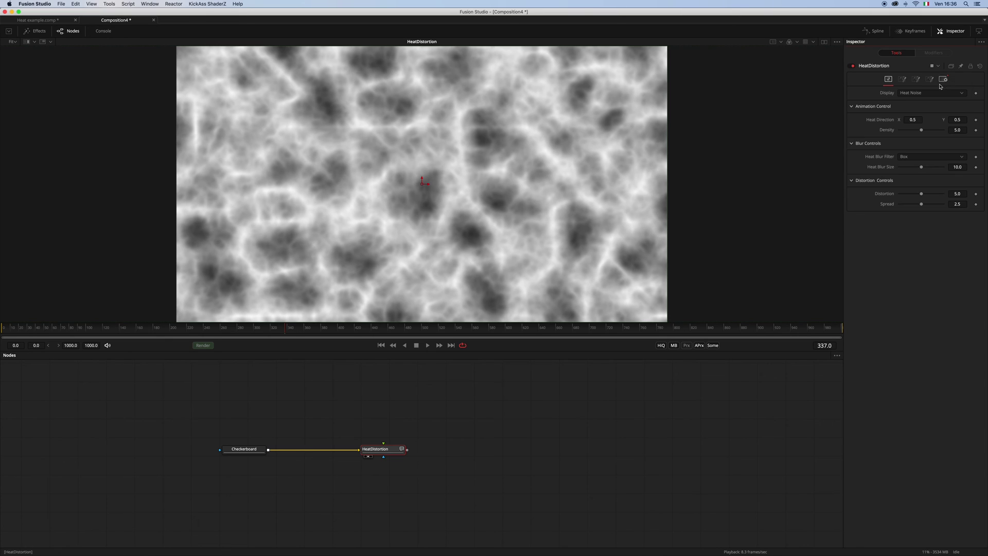
left_click(908, 93)
Play the heat noise and move the Heat Direction to about 0.525, 0.696.
left_click(912, 94)
key("space")
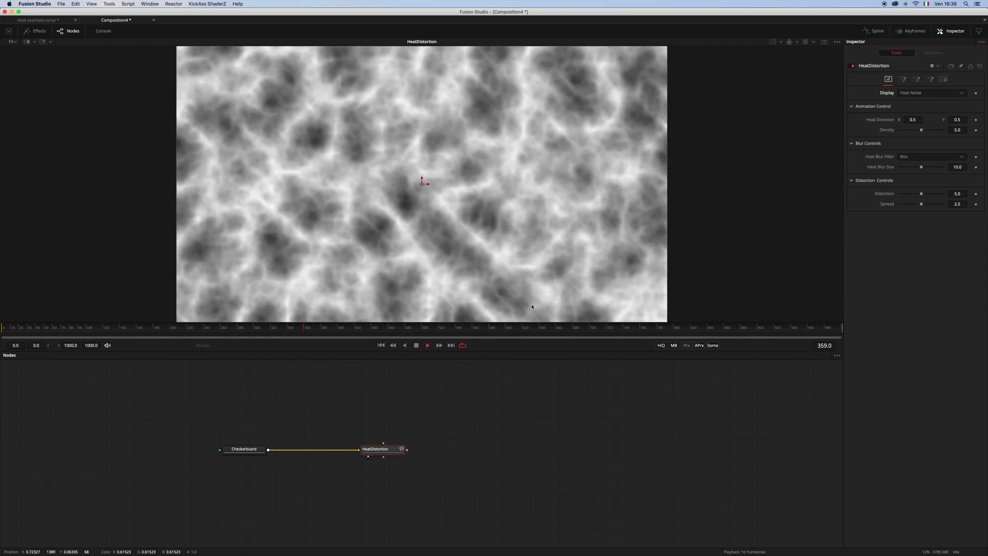
key("space")
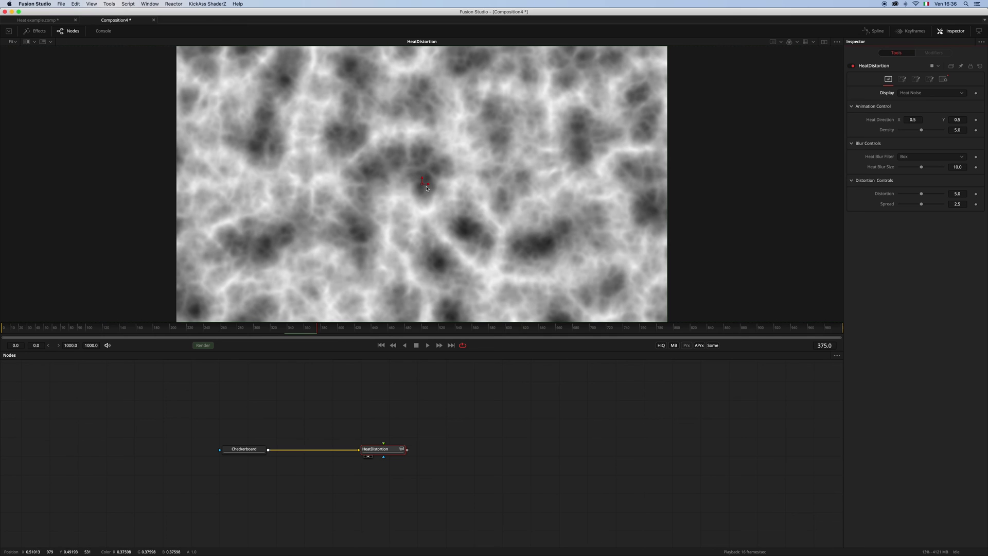
left_click_drag(422, 184, 424, 184)
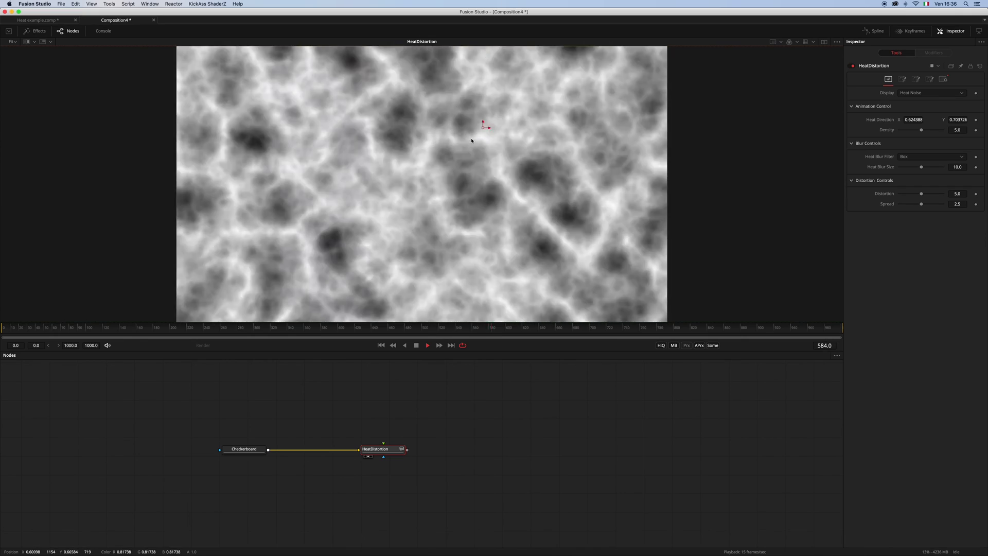
left_click_drag(477, 129, 310, 141)
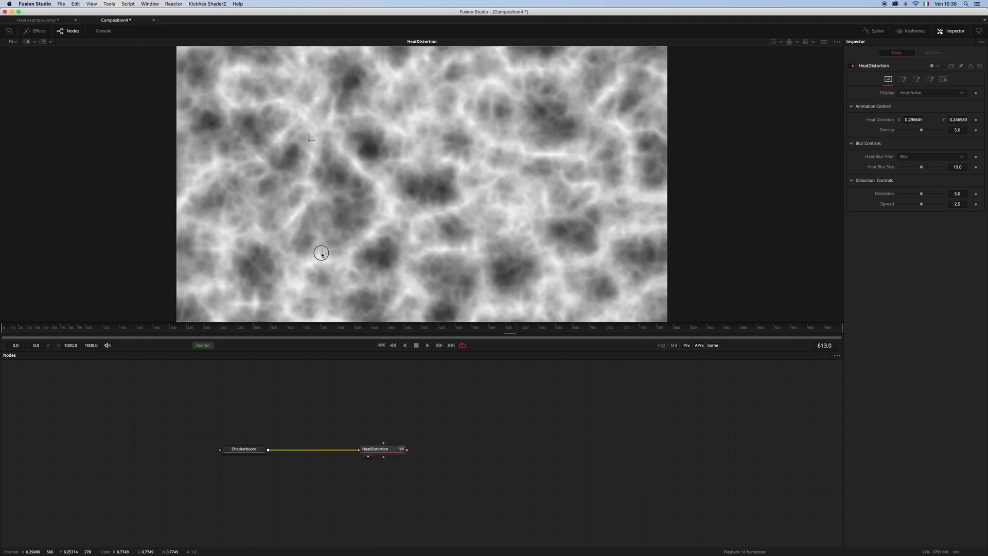
left_click_drag(321, 253, 321, 257)
key("space")
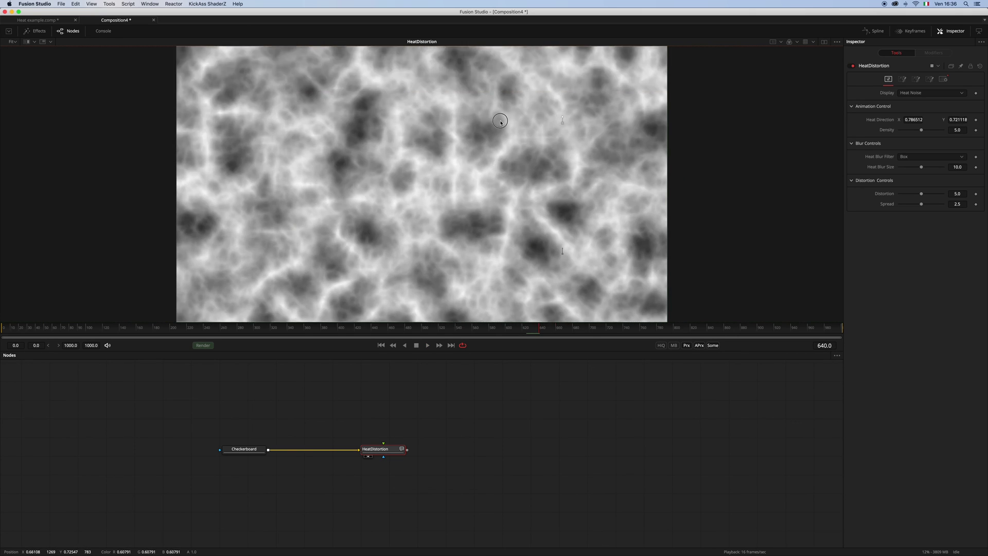
left_click_drag(504, 115, 502, 109)
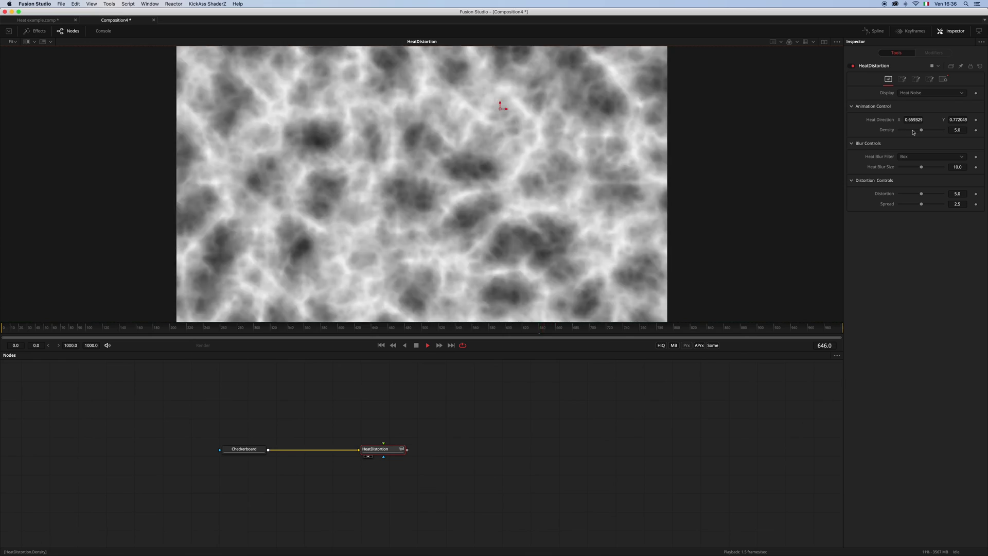
Try a Density of 8.97 and lower values, then reset Density to 5.0.
left_click_drag(922, 132, 939, 131)
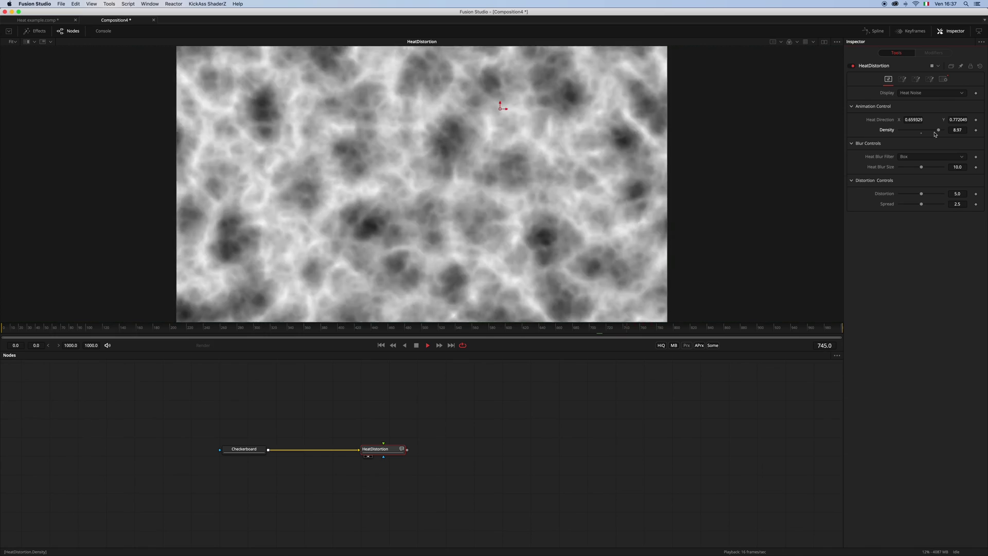
mouse_move(935, 133)
left_mouse_down()
mouse_move(907, 132)
mouse_move(918, 131)
left_mouse_up()
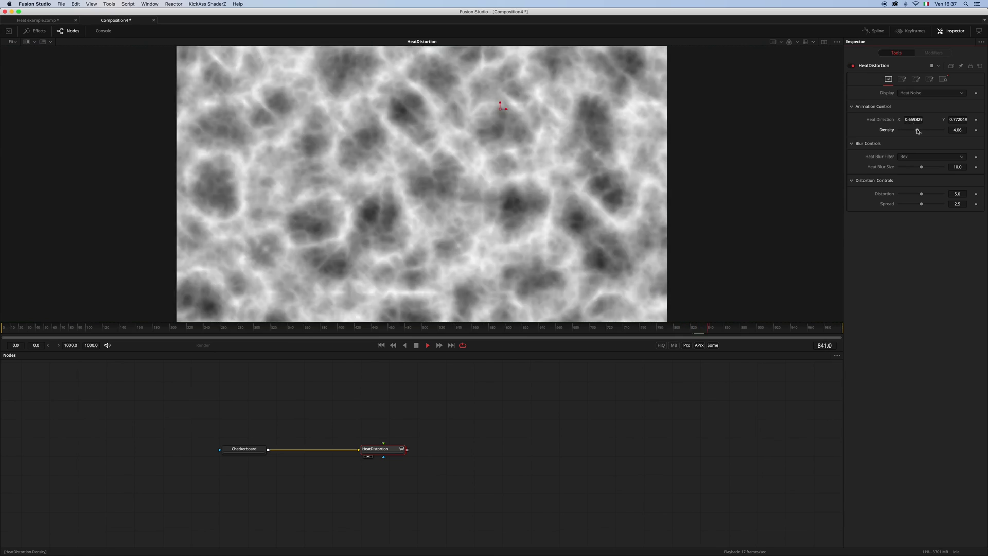
left_click(921, 133)
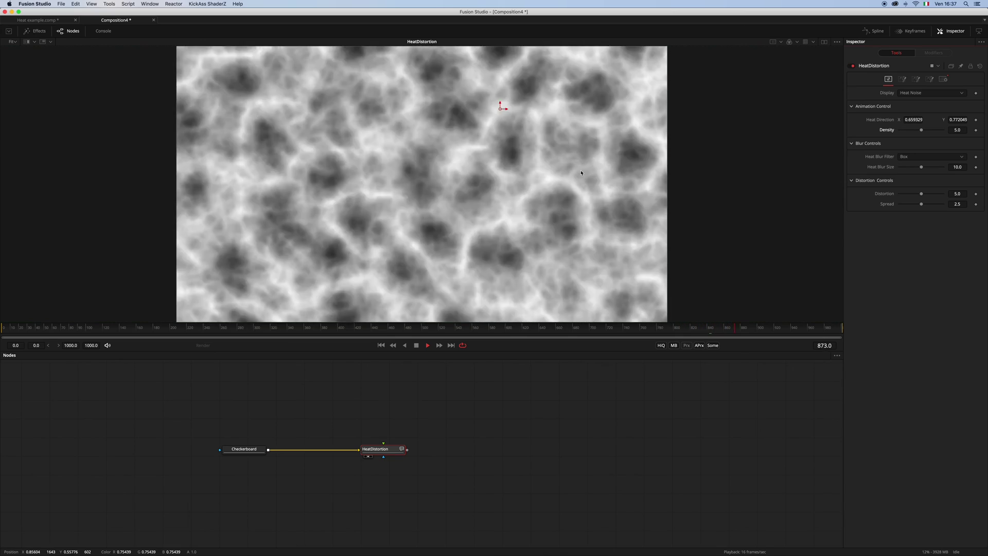
left_click_drag(503, 106, 440, 144)
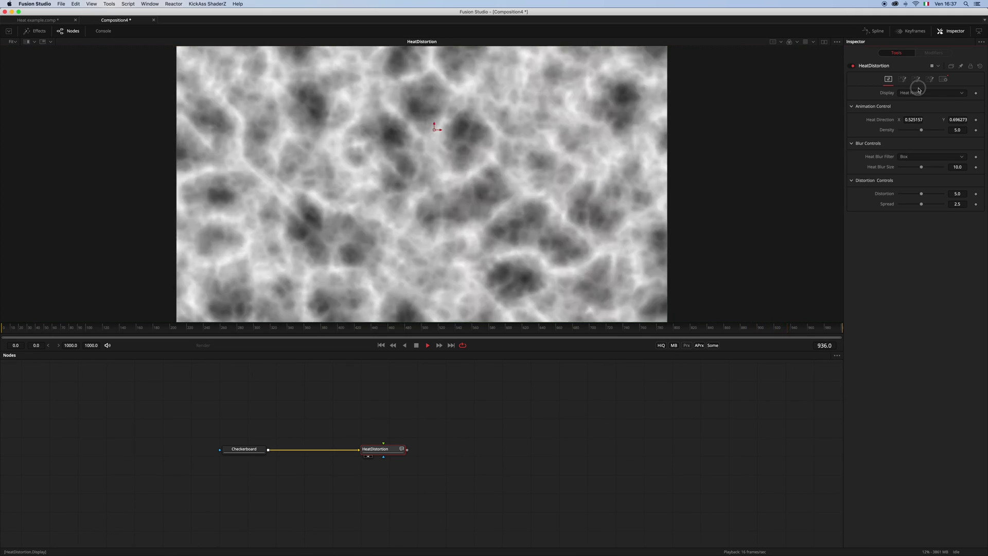
Set HeatDistortion's Display back to Final and review its heat mask settings page.
left_click(918, 93)
left_click(914, 106)
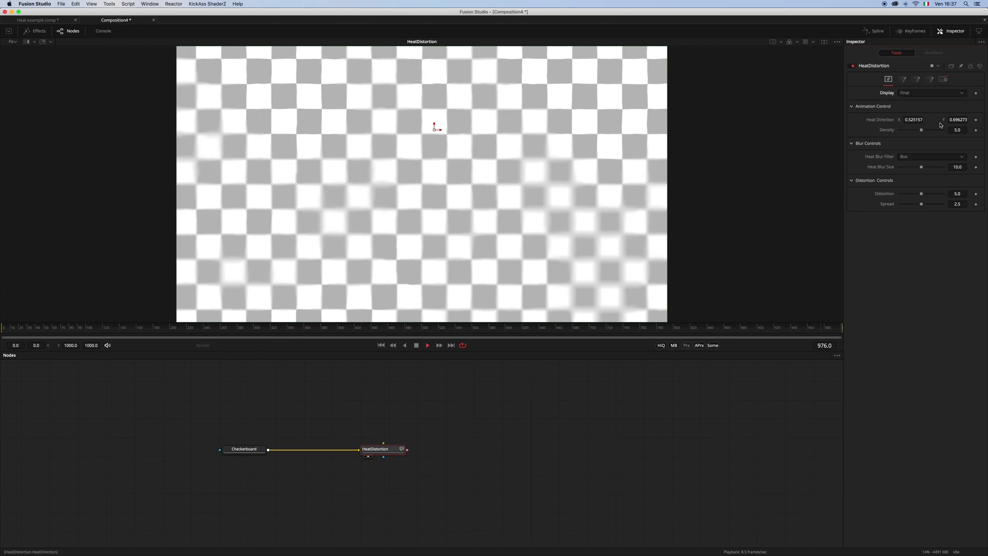
left_click(915, 78)
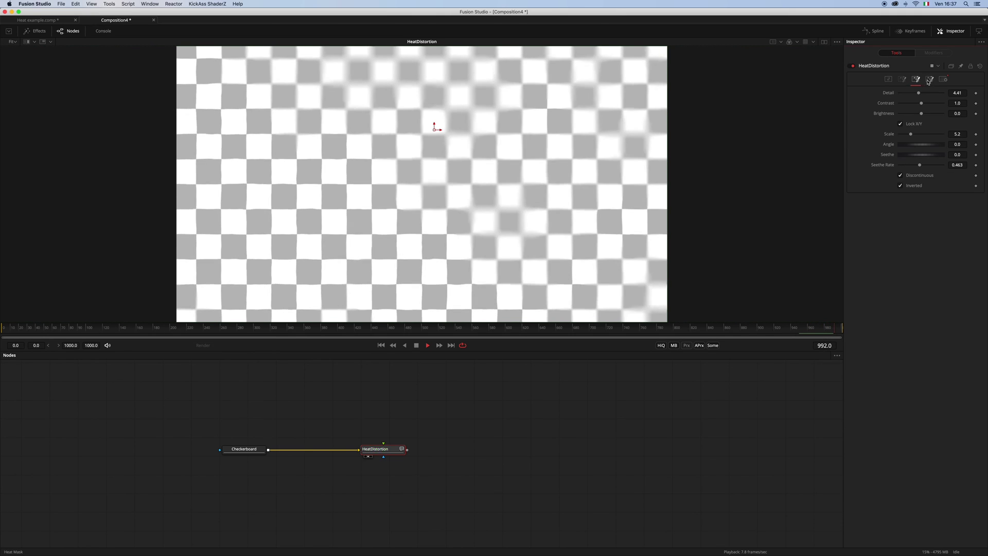
left_click(929, 79)
left_click(917, 80)
left_click(889, 79)
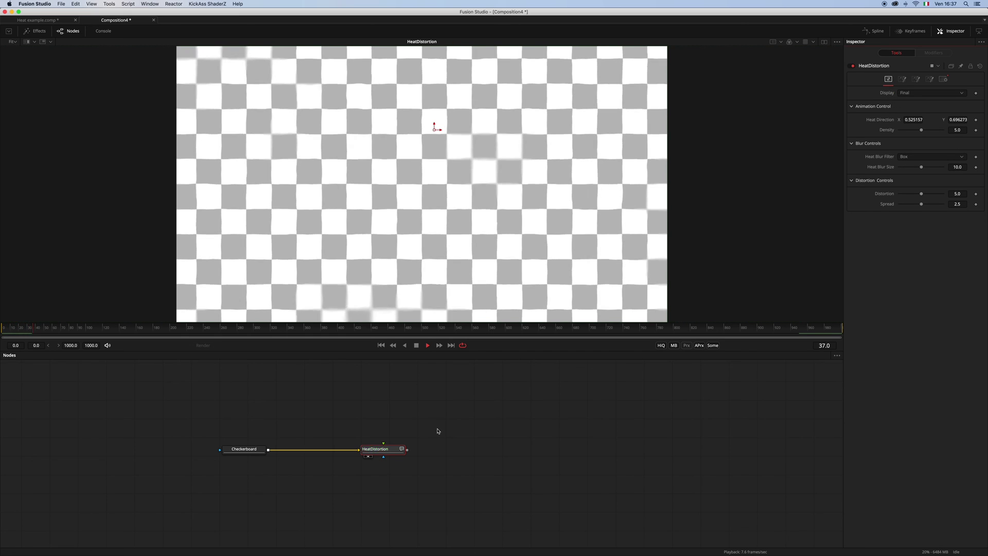
Stop playback and add an Ellipse node as HeatDistortion's effect mask.
key("space")
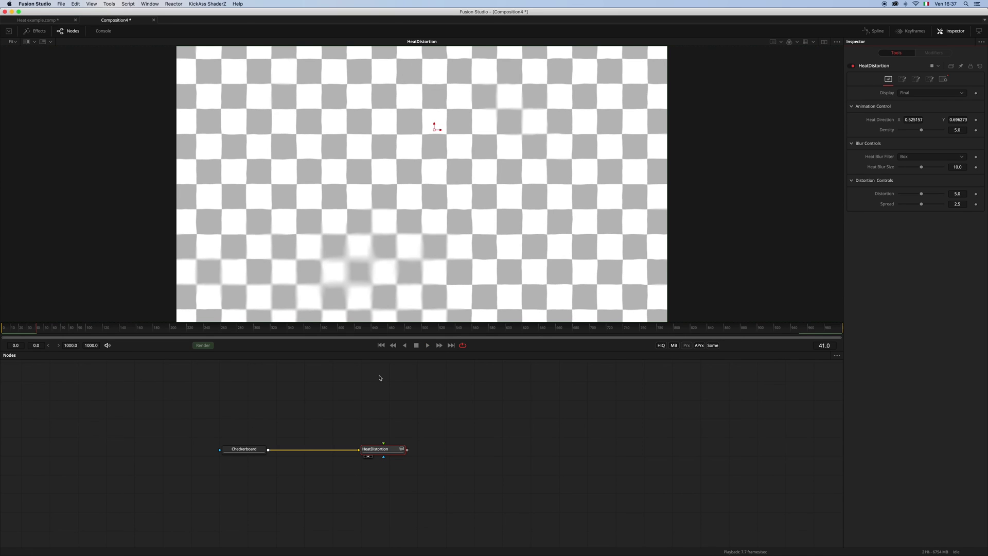
key("shift+space")
type("hea")
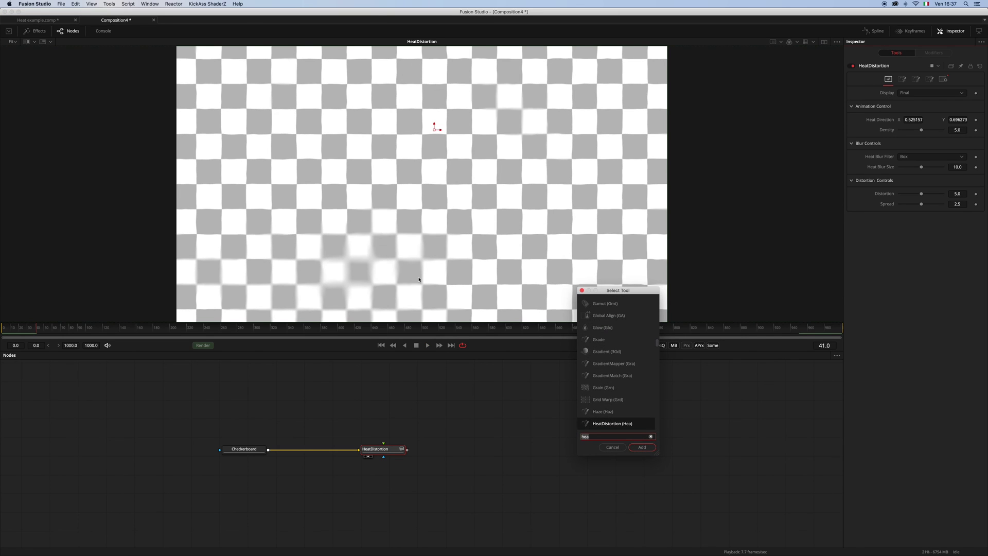
key("BackSpace")
key("BackSpace")
key("BackSpace")
type("e")
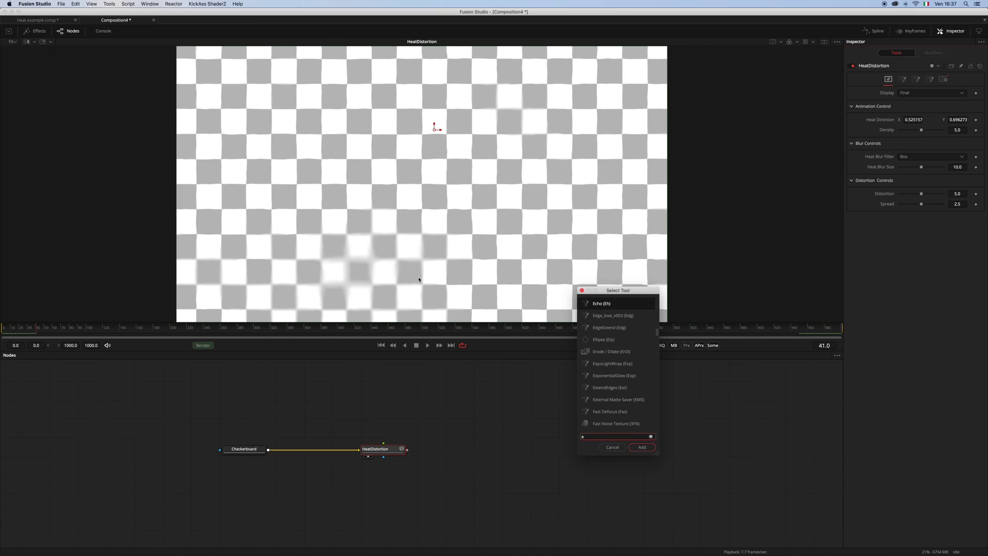
type("llipse")
key("Return")
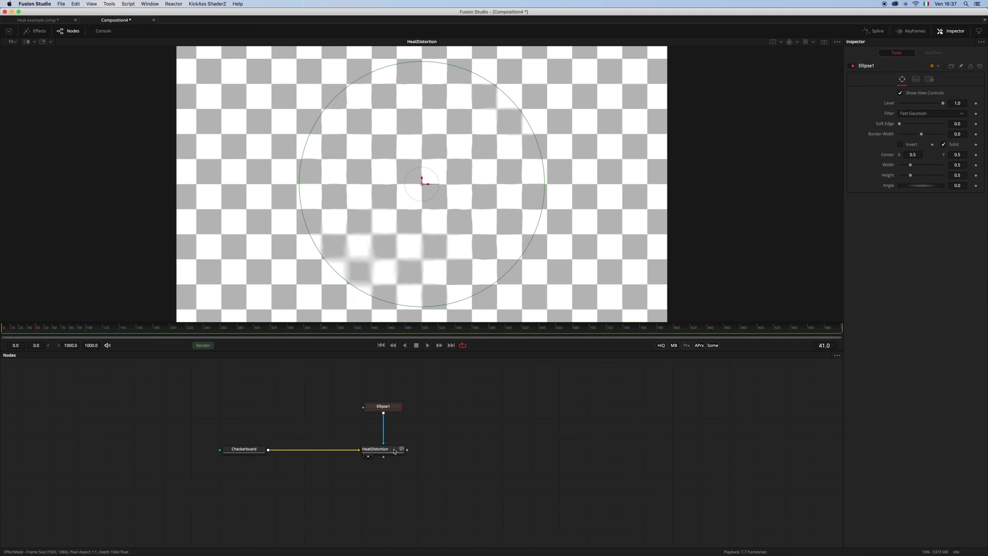
Enter 50 as HeatDistortion's Distortion amount.
left_click(394, 450)
left_click(964, 195)
type("50")
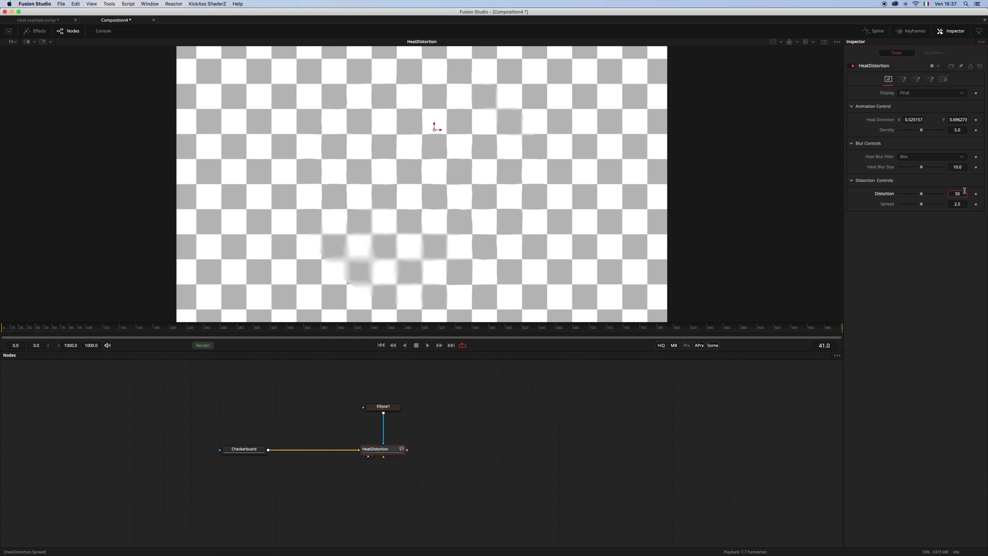
Confirm Distortion at 50 and set Heat Blur Size to 50.
key("Tab")
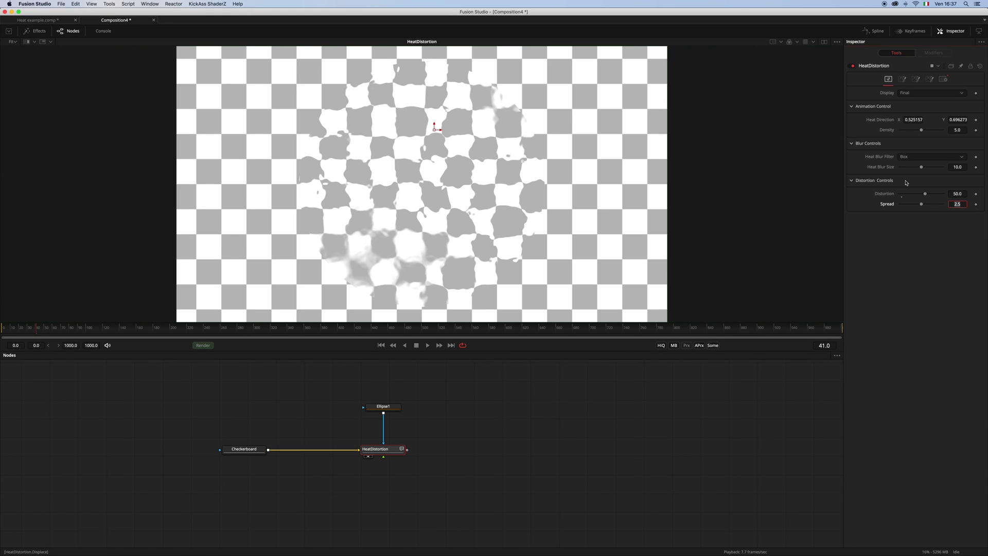
left_click(960, 166)
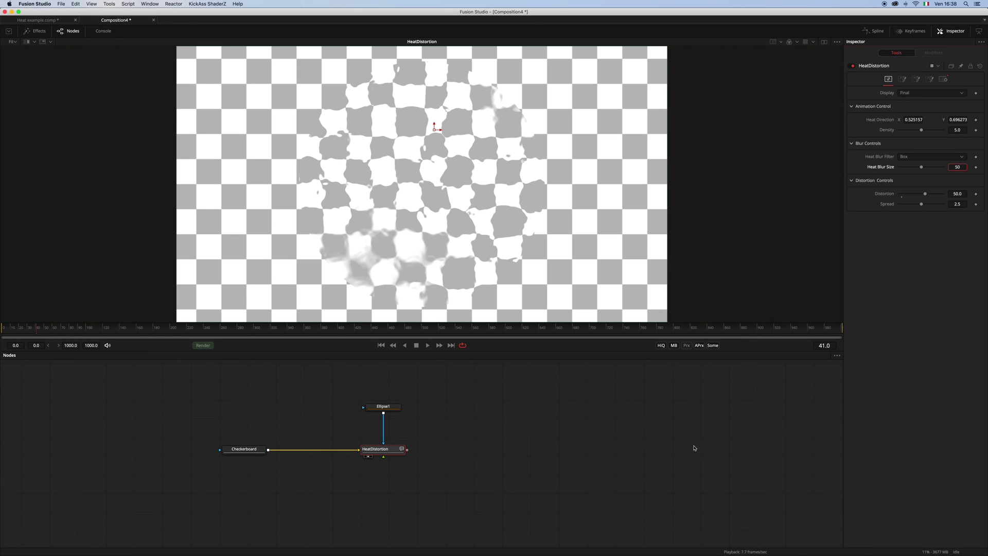
key("Return")
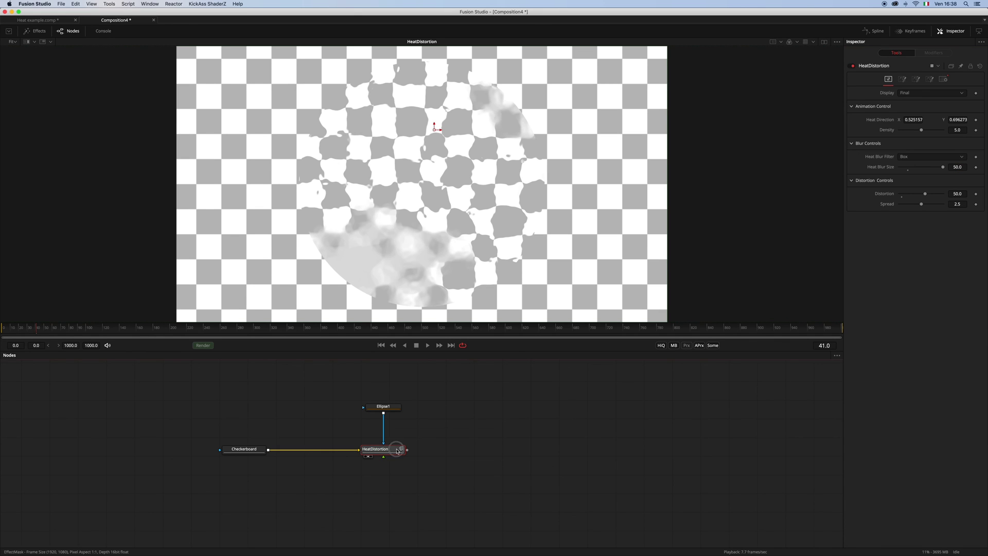
Soften Ellipse1's edge to 0.0992 and view the mask on its own.
left_click(383, 406)
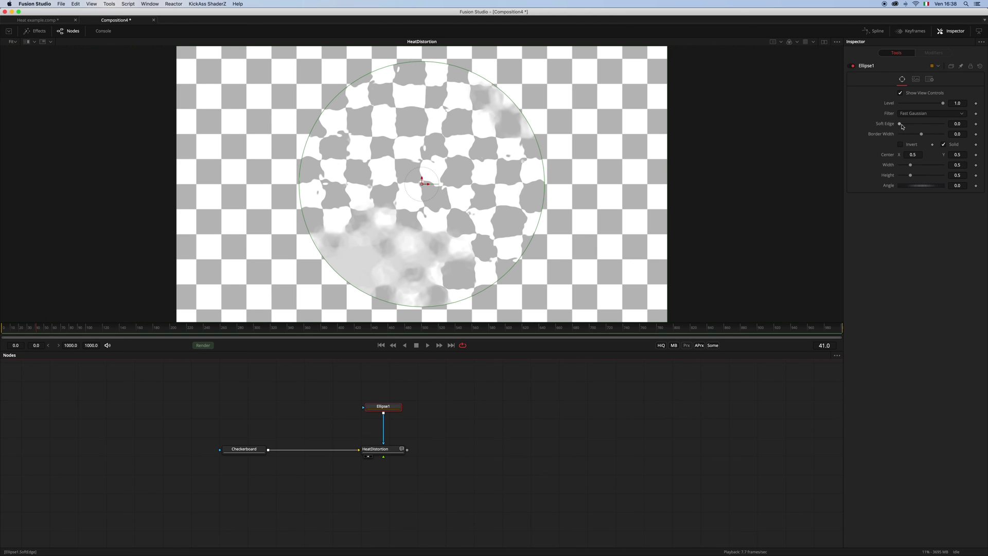
left_click_drag(901, 125, 921, 125)
left_click_drag(396, 406, 448, 289)
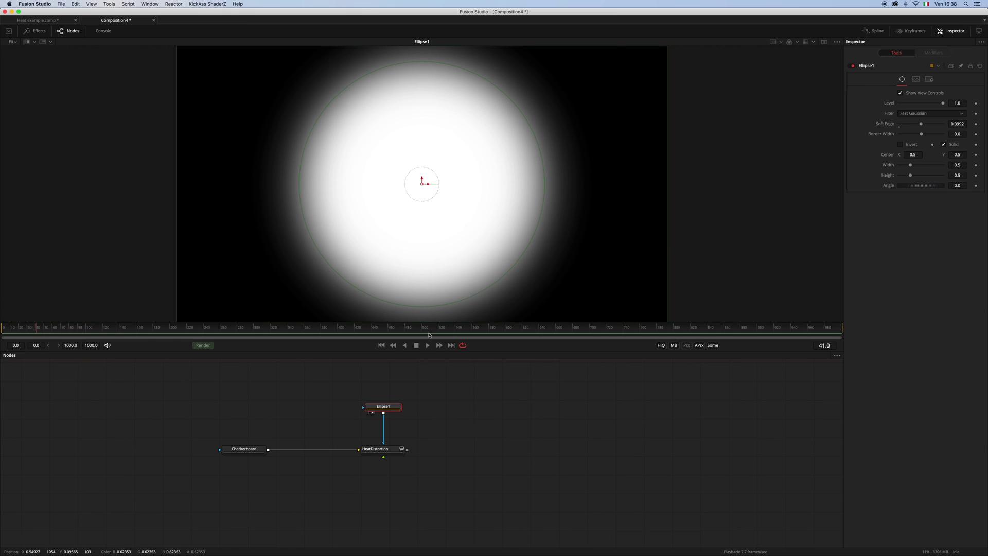
Show the HeatDistortion result again and start playback.
key("cmd+z")
left_click(453, 425)
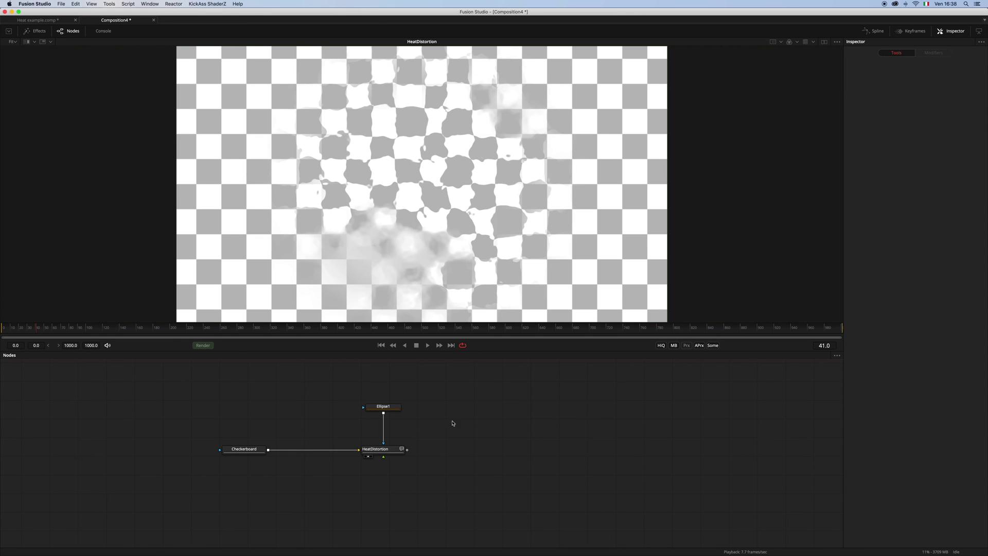
key("space")
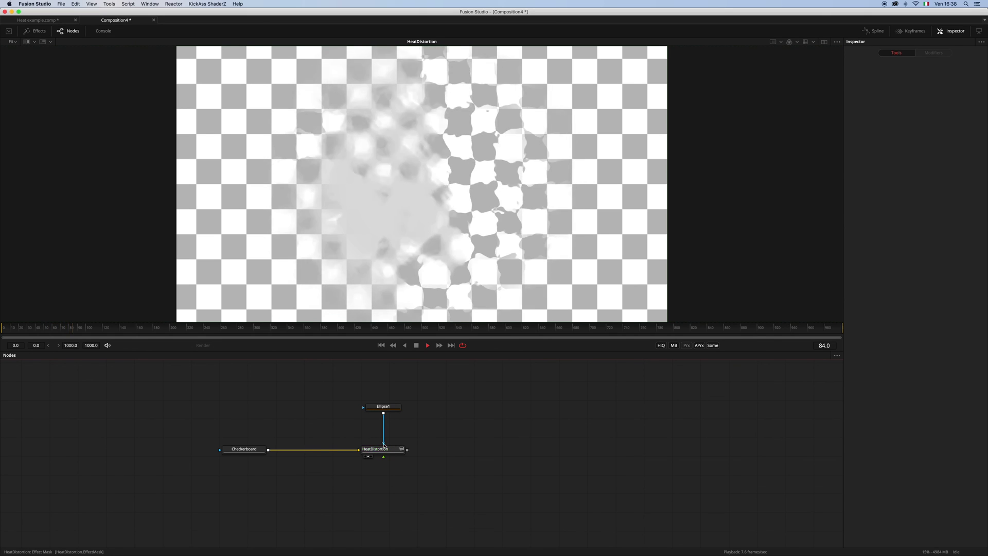
Zoom and pan the viewer to inspect the distortion inside the soft ellipse.
scroll(572, 221, "up", 3)
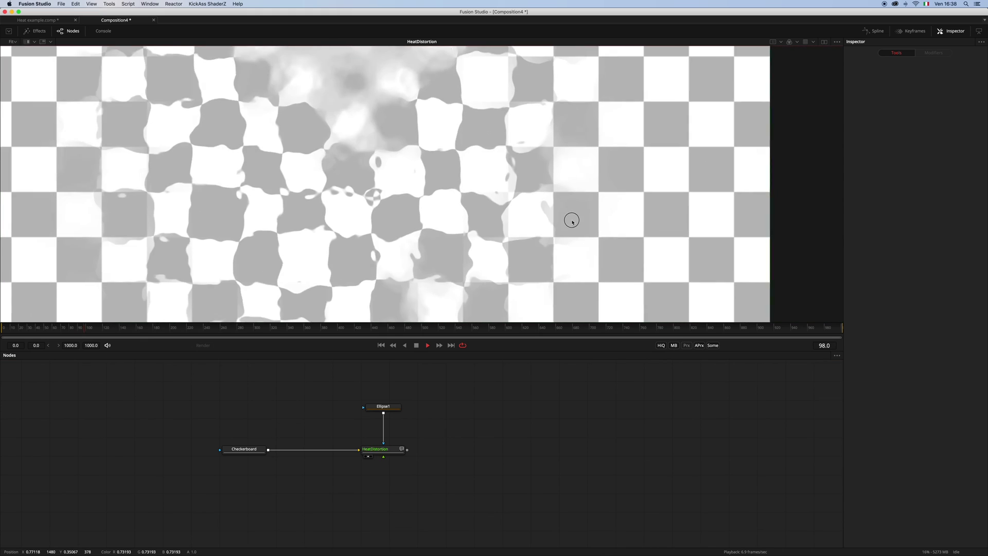
scroll(572, 222, "up", 1)
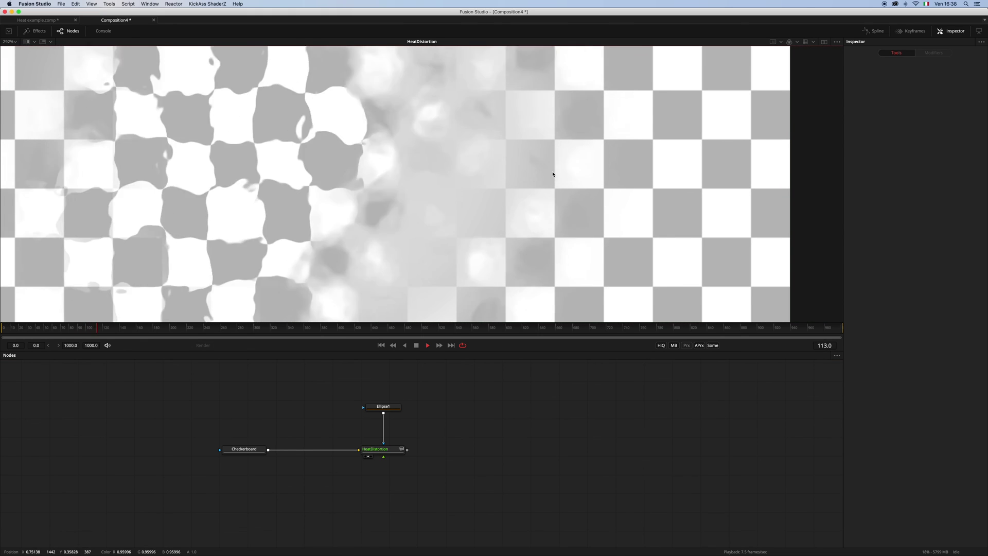
scroll(494, 217, "left", 3)
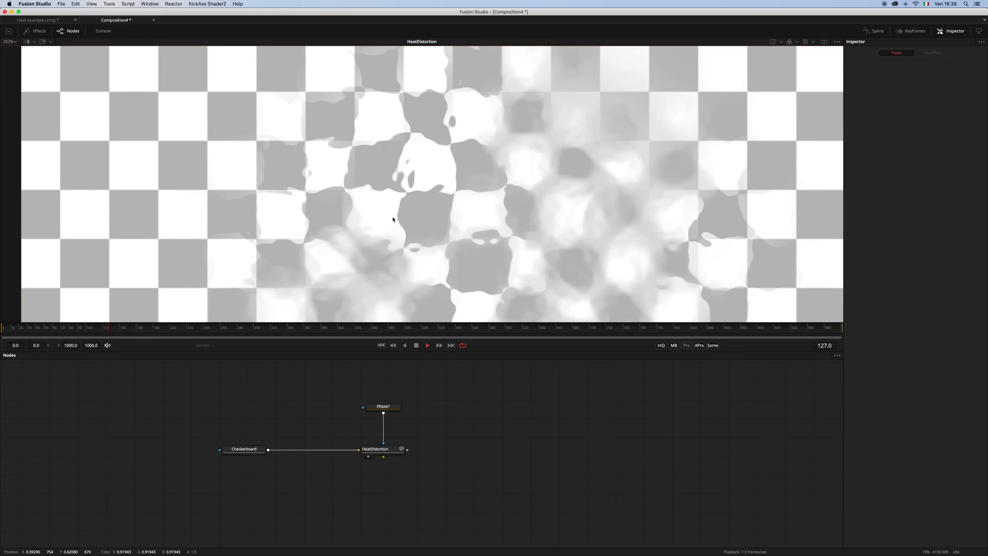
scroll(393, 219, "down", 3)
scroll(415, 150, "down", 3)
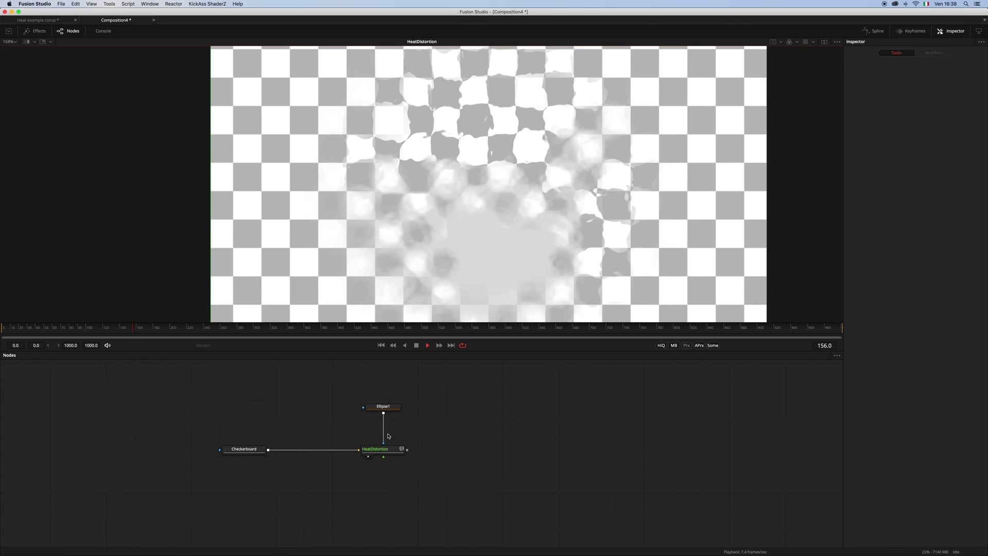
left_click(384, 457)
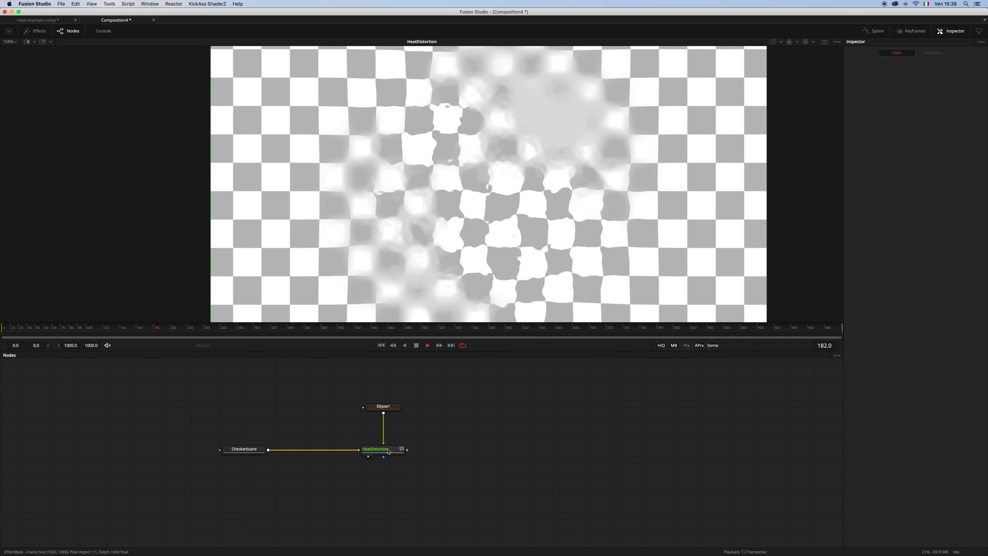
scroll(400, 175, "up", 3)
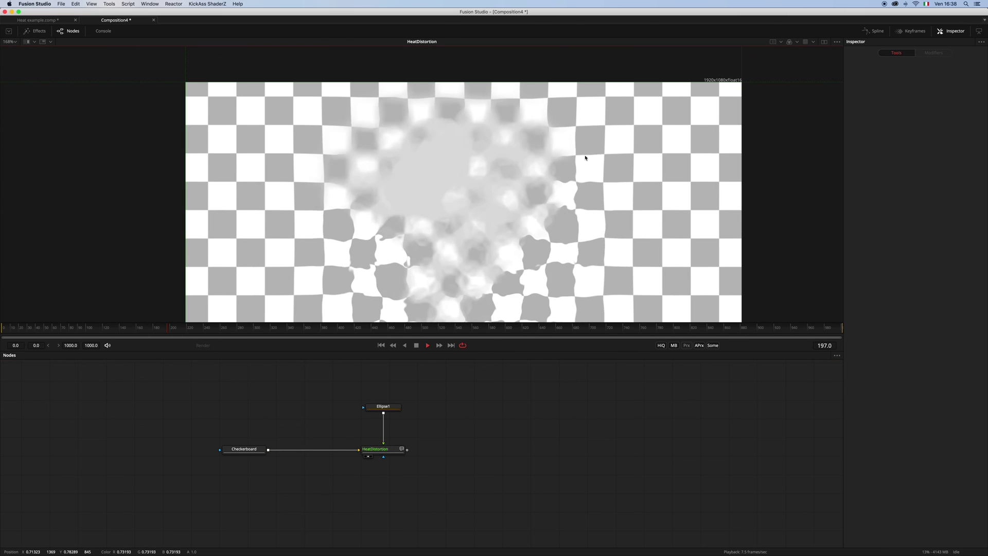
scroll(587, 172, "down", 2)
scroll(592, 171, "down", 2)
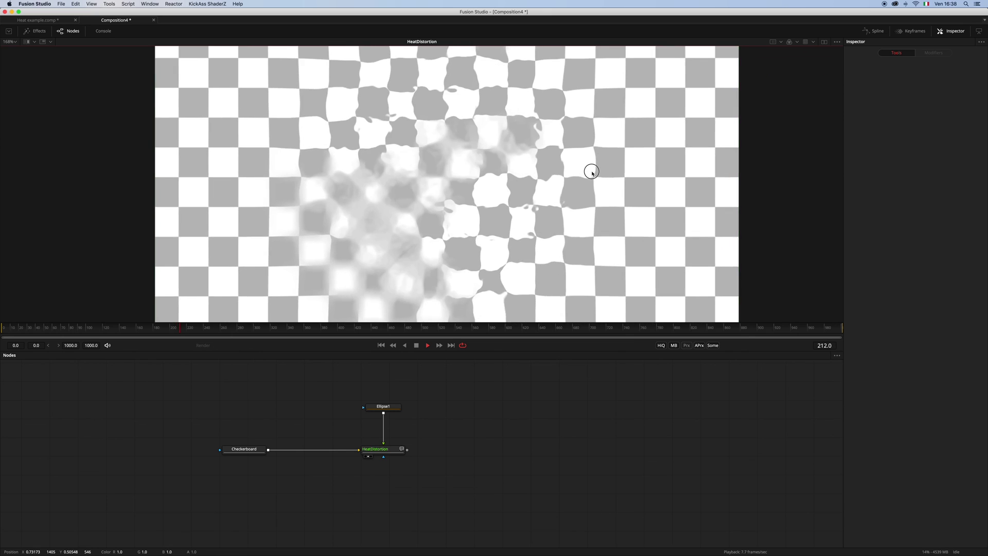
scroll(592, 171, "up", 3)
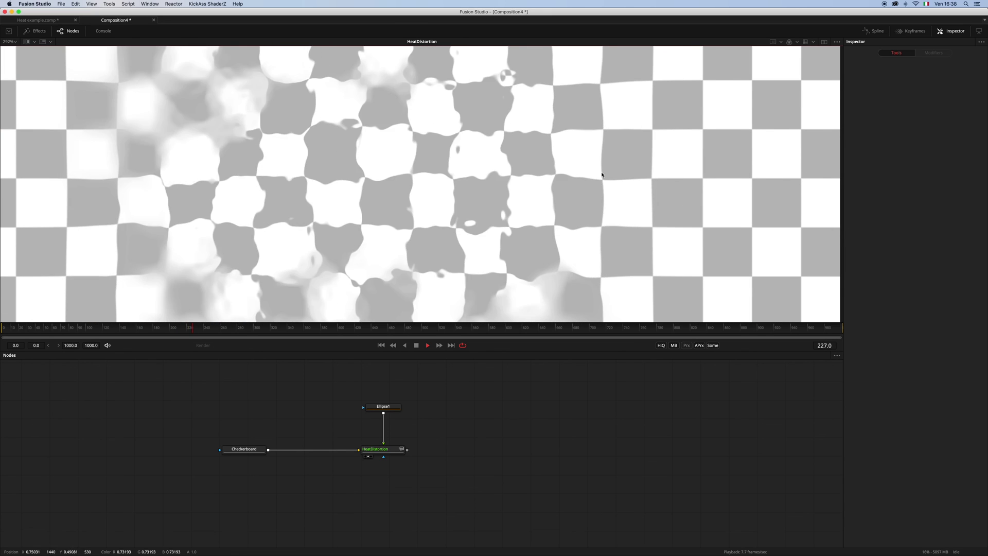
scroll(597, 175, "down", 5)
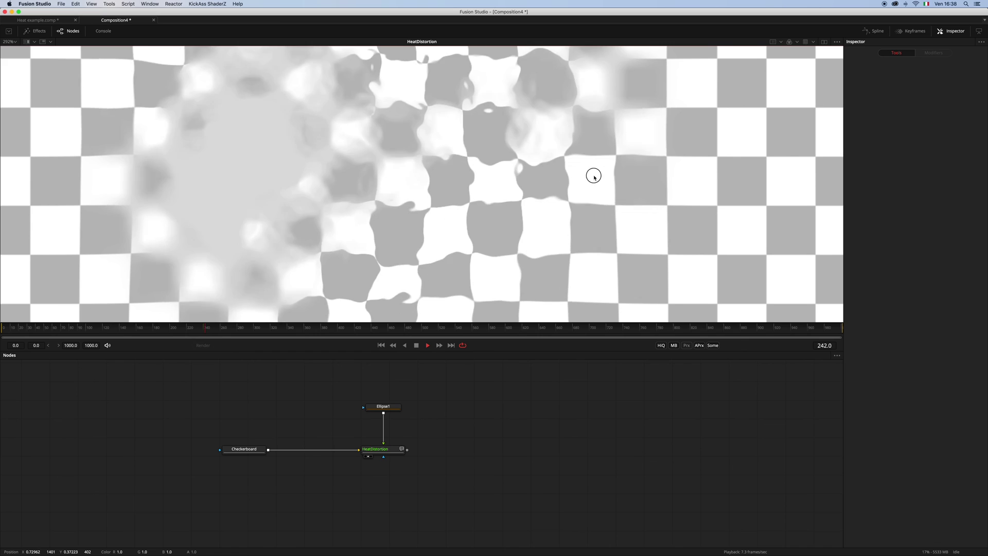
scroll(594, 176, "down", 3)
scroll(520, 227, "down", 3)
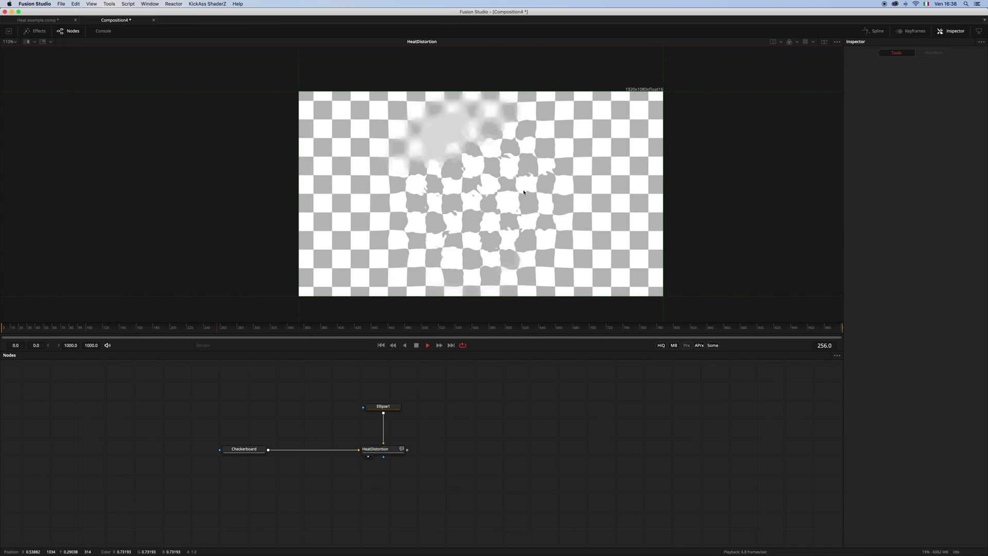